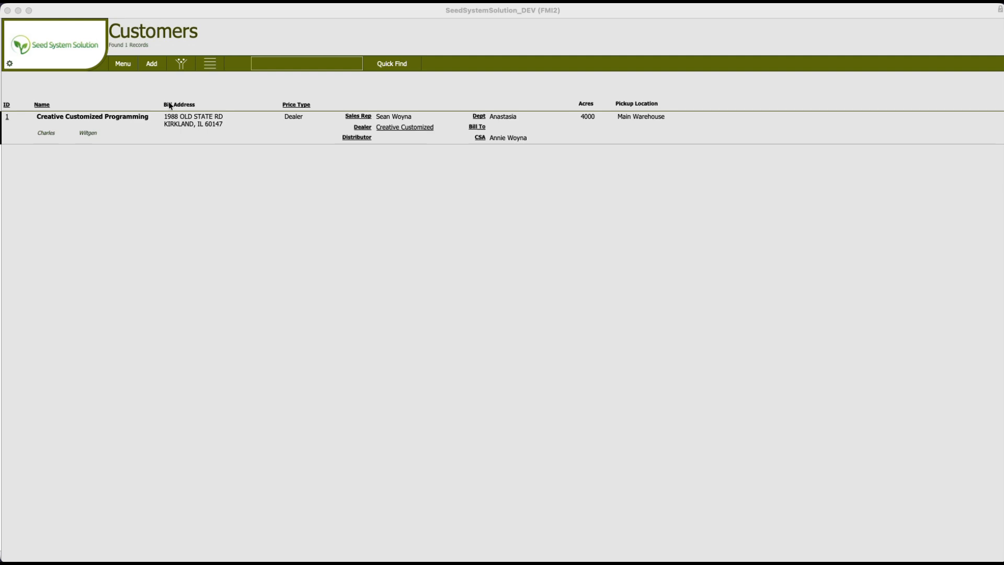
{"action": "left_click", "coordinate": [152, 64]}
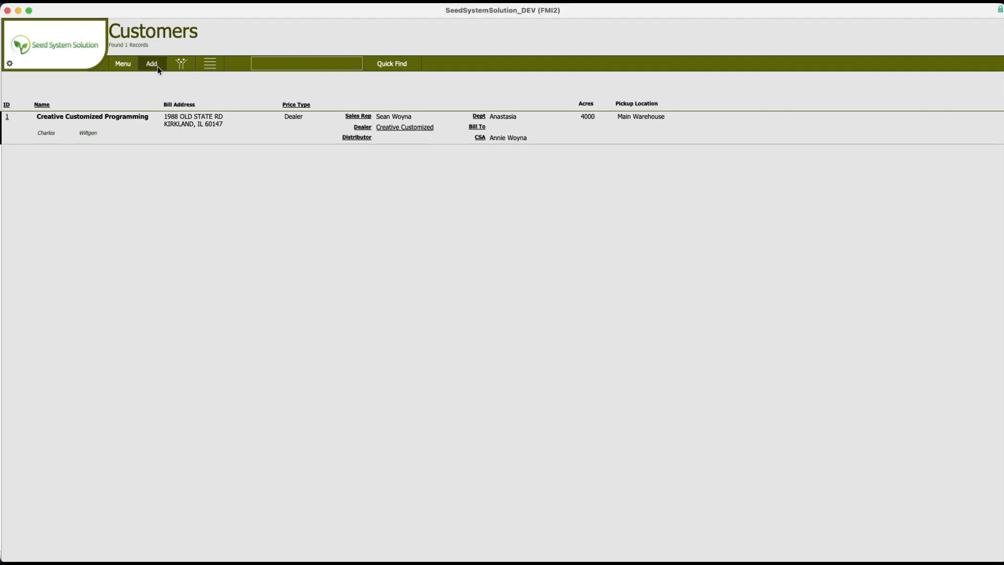
{"action": "left_click", "coordinate": [153, 66]}
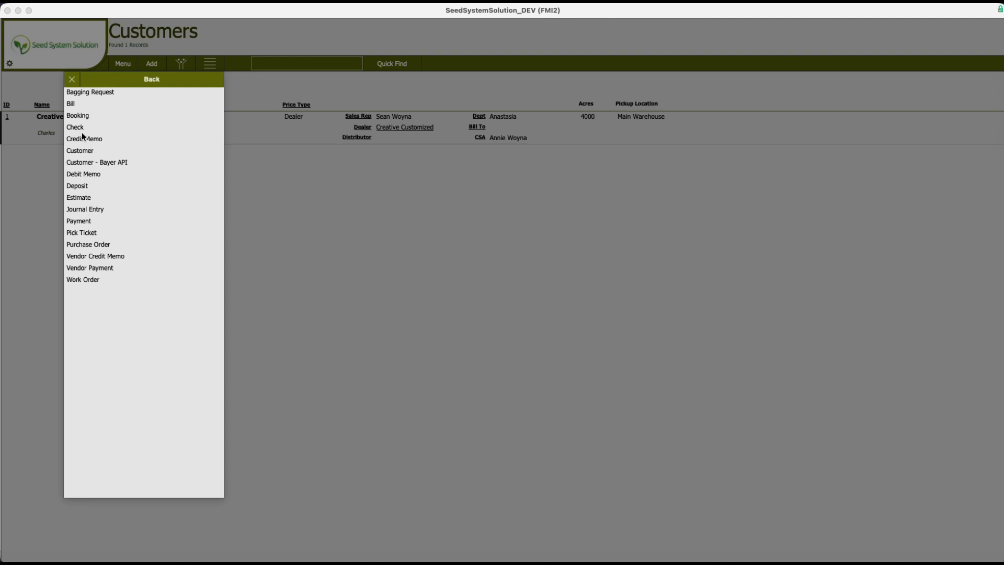
{"action": "left_click", "coordinate": [73, 81]}
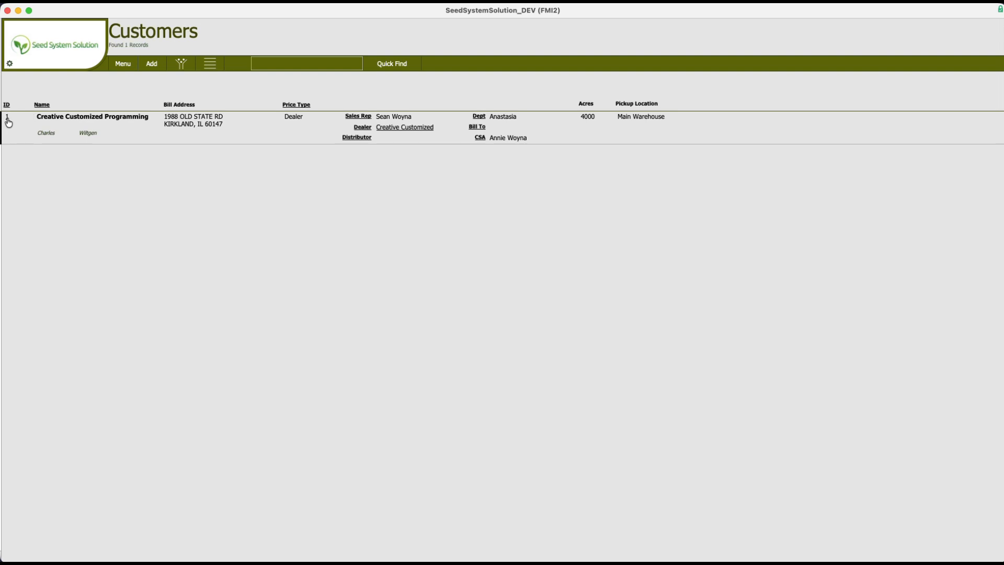
Open the Creative Customized Programming customer record and show its invoices and payments.
{"action": "left_click", "coordinate": [8, 120]}
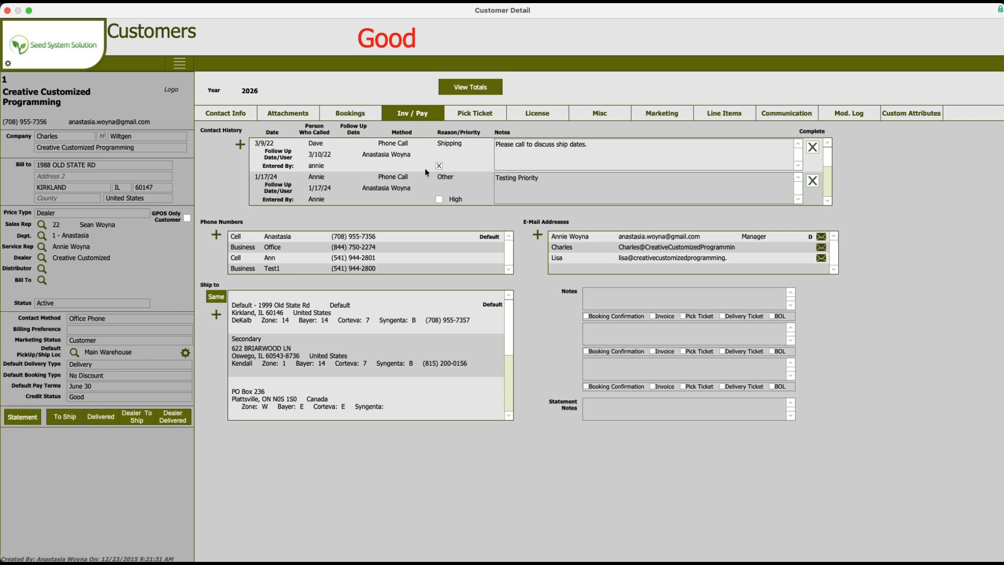
{"action": "left_click", "coordinate": [413, 116]}
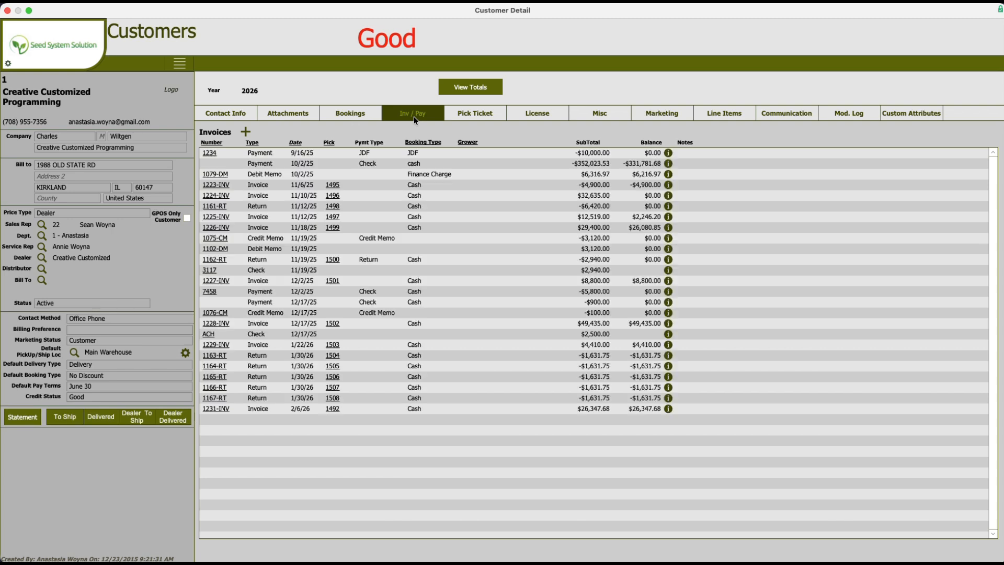
Look over the customer's line items and return to the invoices and payments list.
{"action": "left_click", "coordinate": [246, 132]}
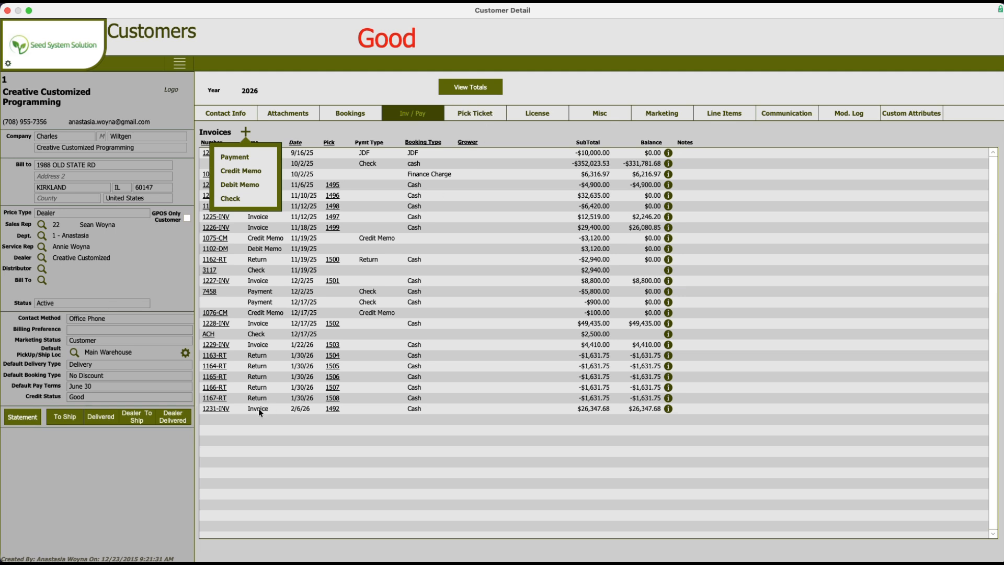
{"action": "left_click", "coordinate": [735, 114]}
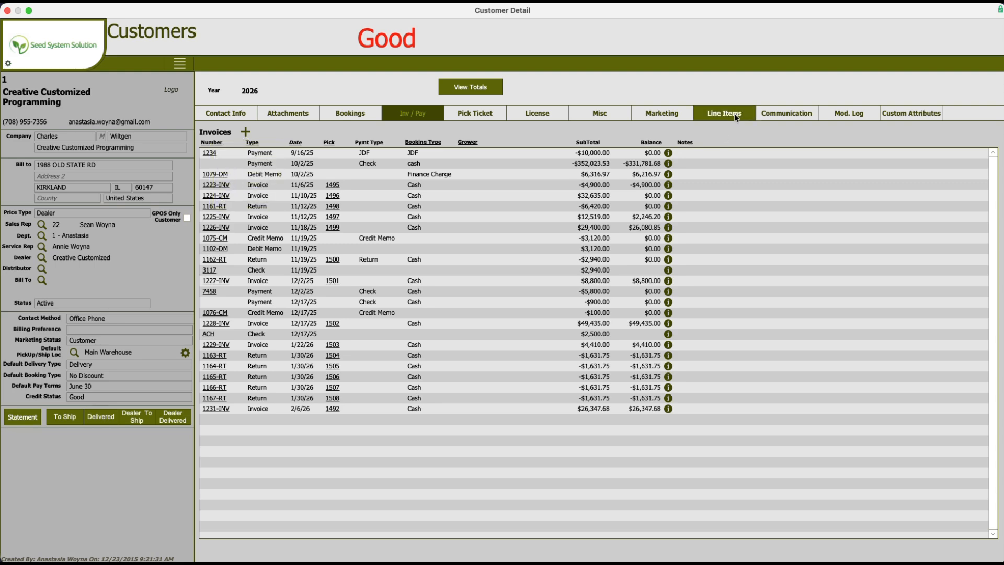
{"action": "left_click", "coordinate": [718, 115]}
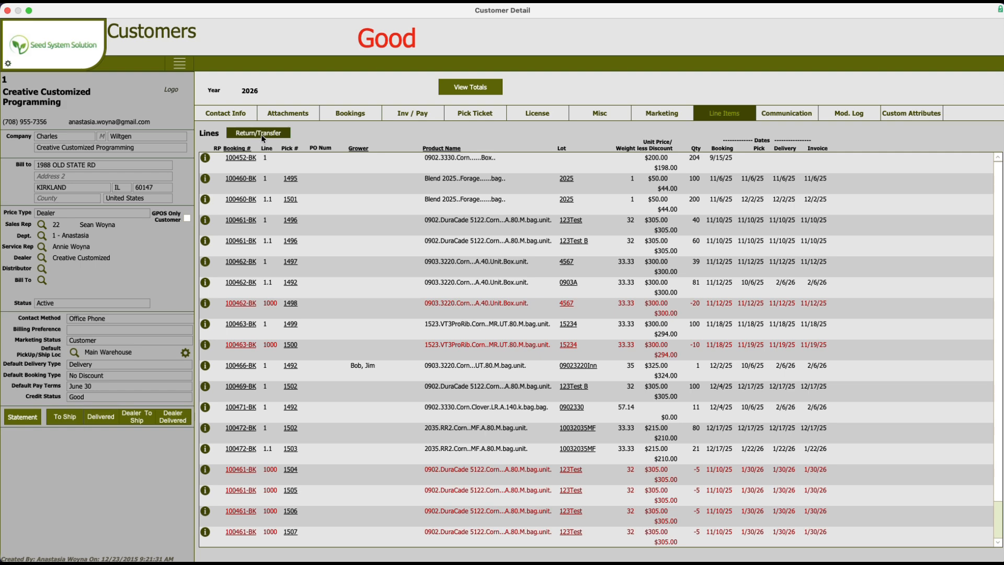
{"action": "left_click", "coordinate": [418, 113]}
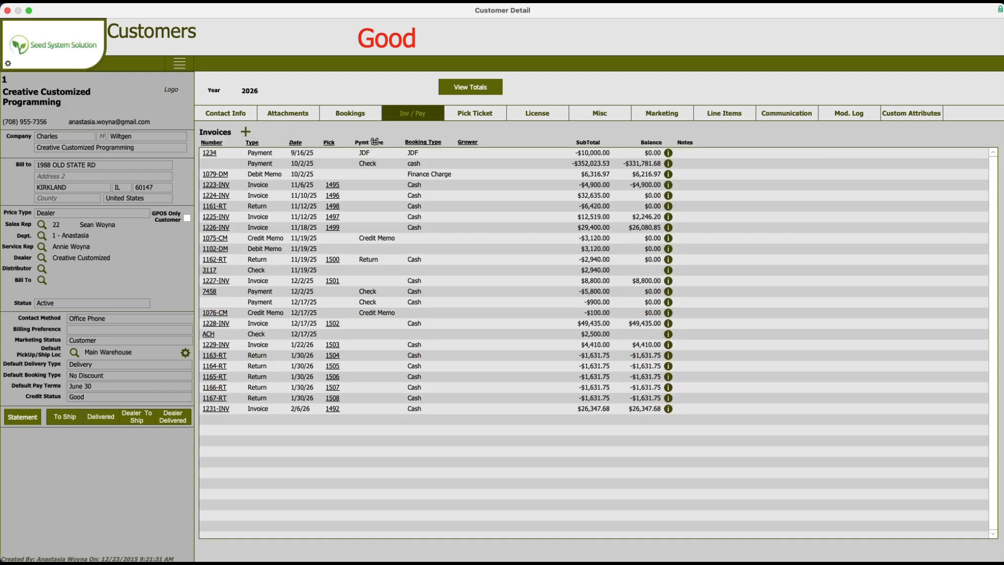
Add a new customer payment with check number 5628, payment type Cash and a check amount of $84,157.
{"action": "left_click", "coordinate": [246, 133]}
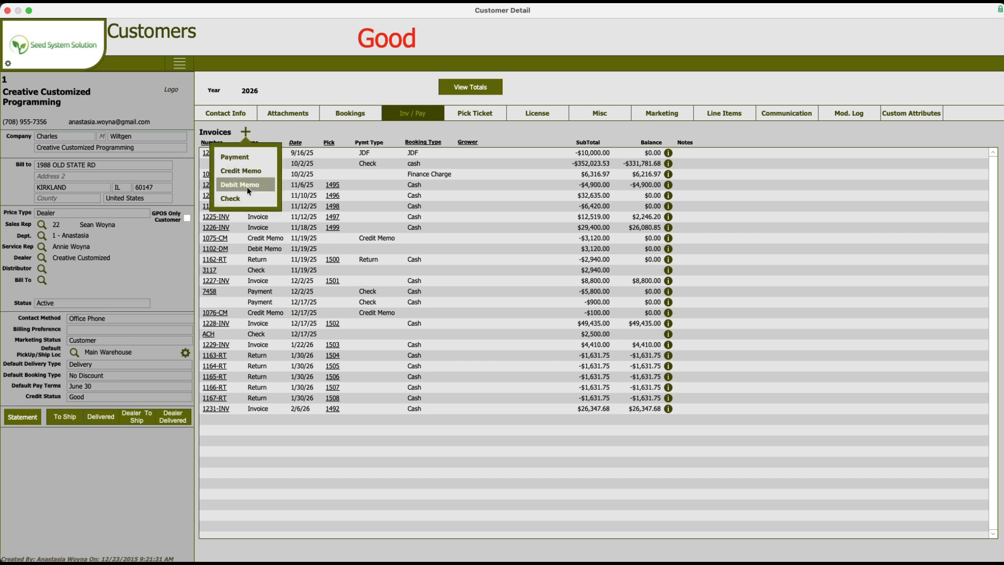
{"action": "left_click", "coordinate": [240, 160]}
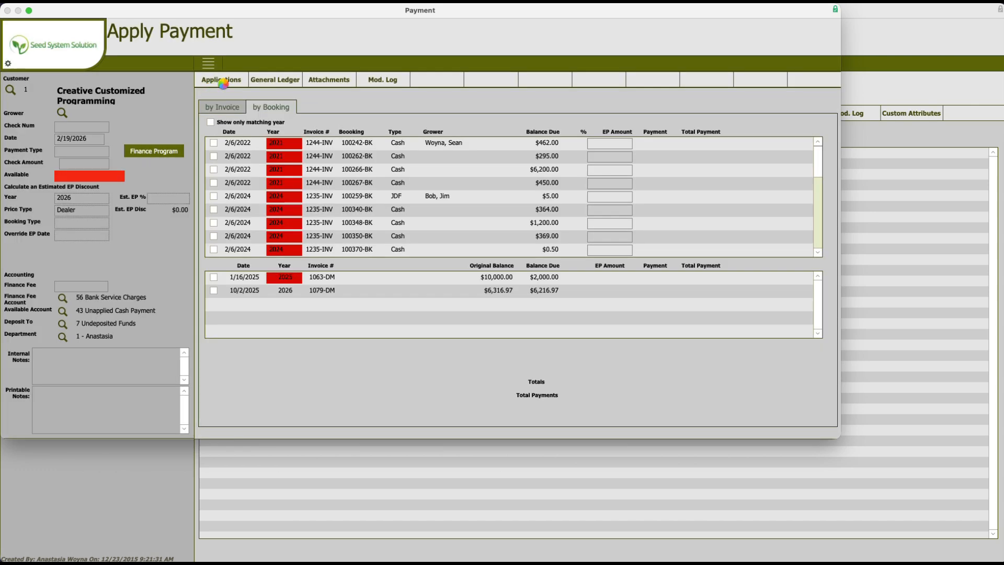
{"action": "left_click", "coordinate": [70, 128]}
{"action": "type", "text": "5628"}
{"action": "left_click", "coordinate": [77, 151]}
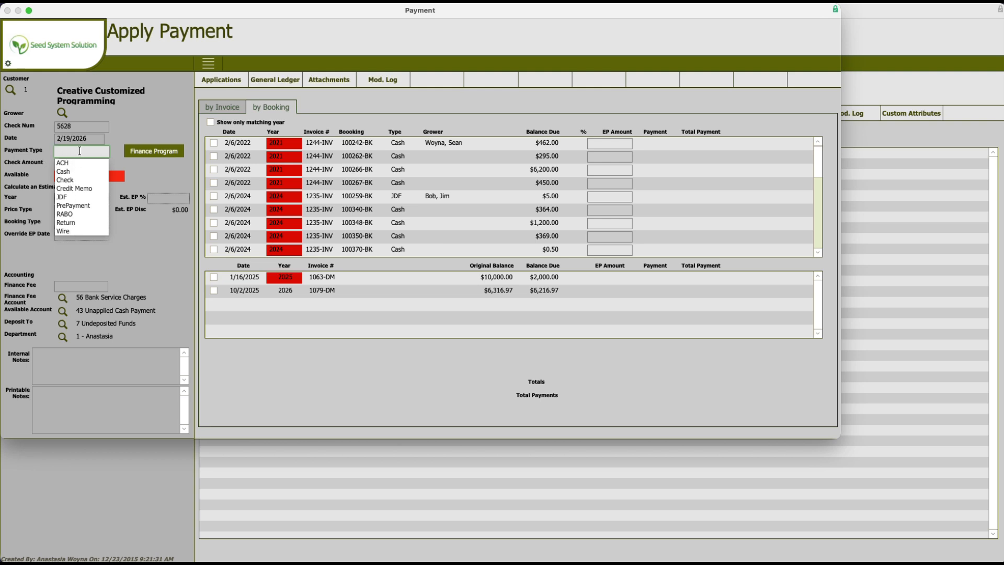
{"action": "left_click", "coordinate": [70, 175]}
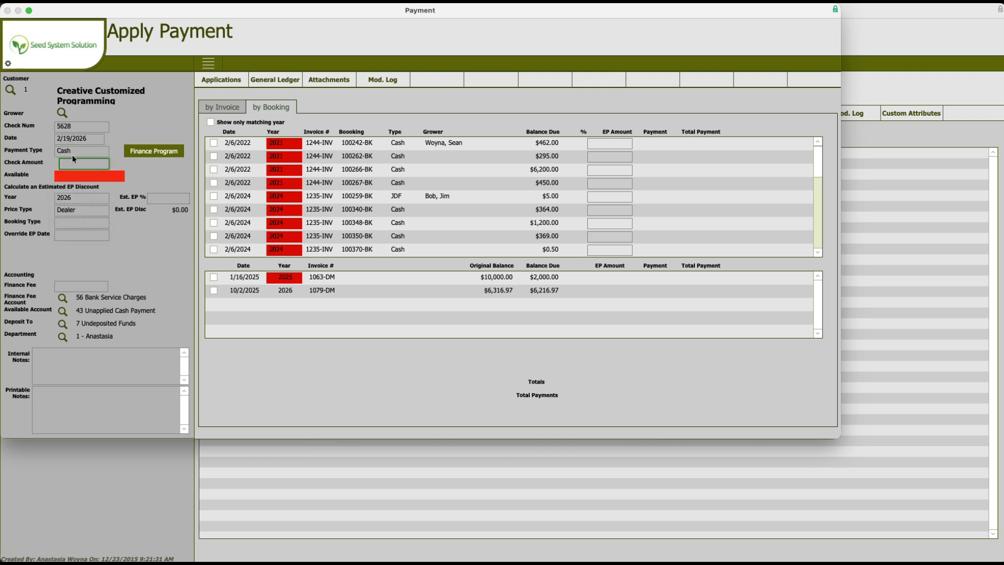
{"action": "type", "text": "84157"}
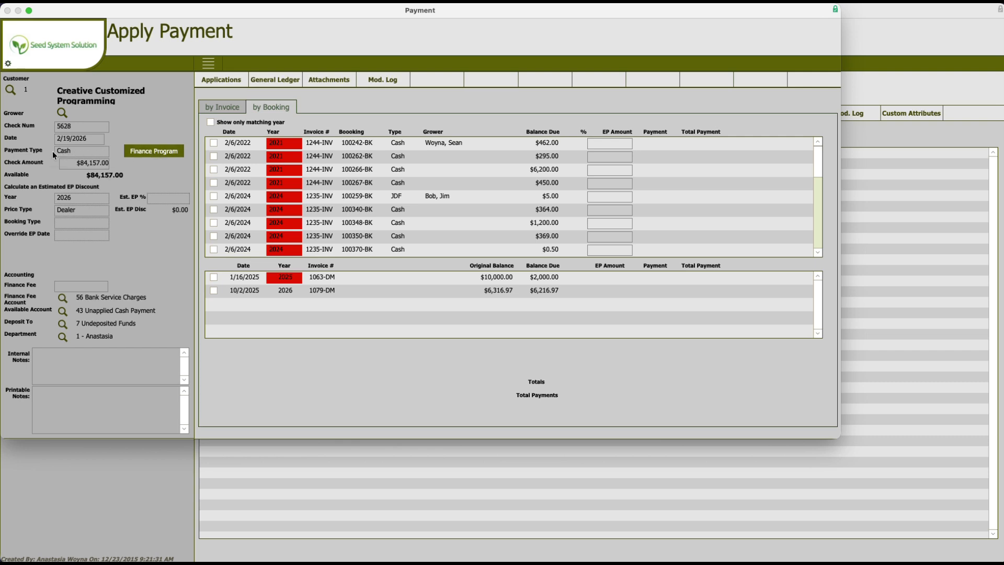
Check the finance program details and set the payment's finance fee to $500.
{"action": "left_click", "coordinate": [161, 153]}
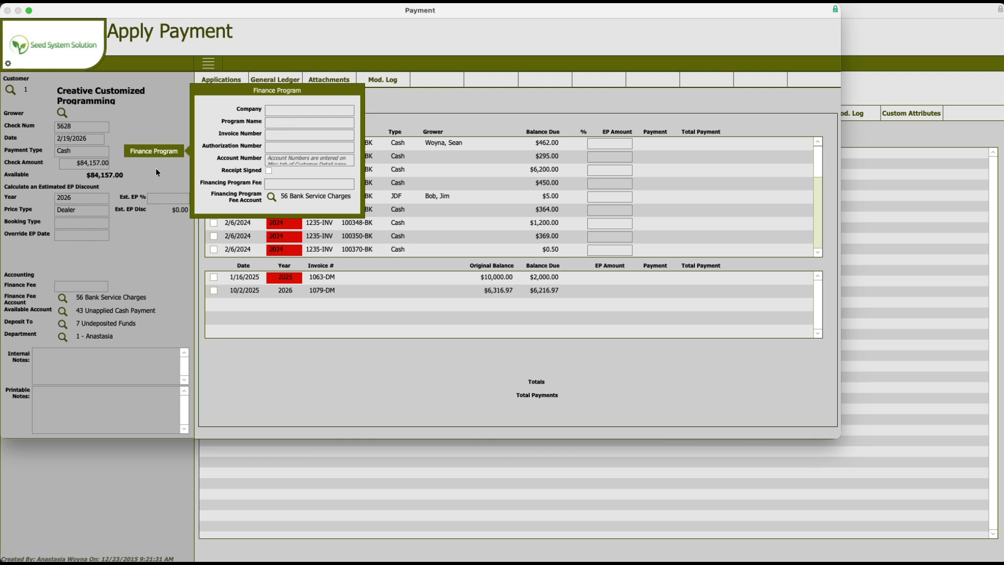
{"action": "left_click", "coordinate": [171, 166]}
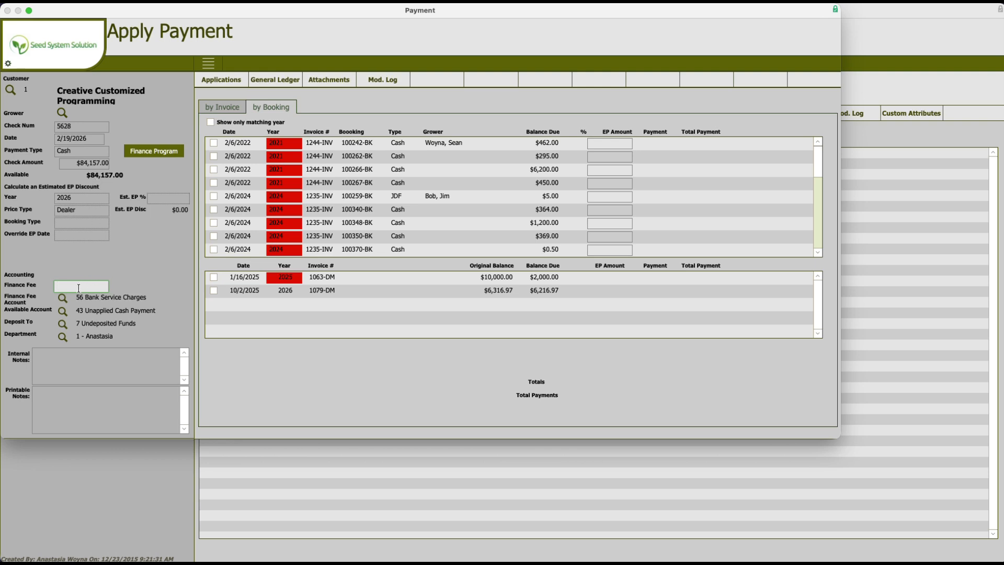
{"action": "type", "text": "500"}
{"action": "left_click", "coordinate": [86, 372]}
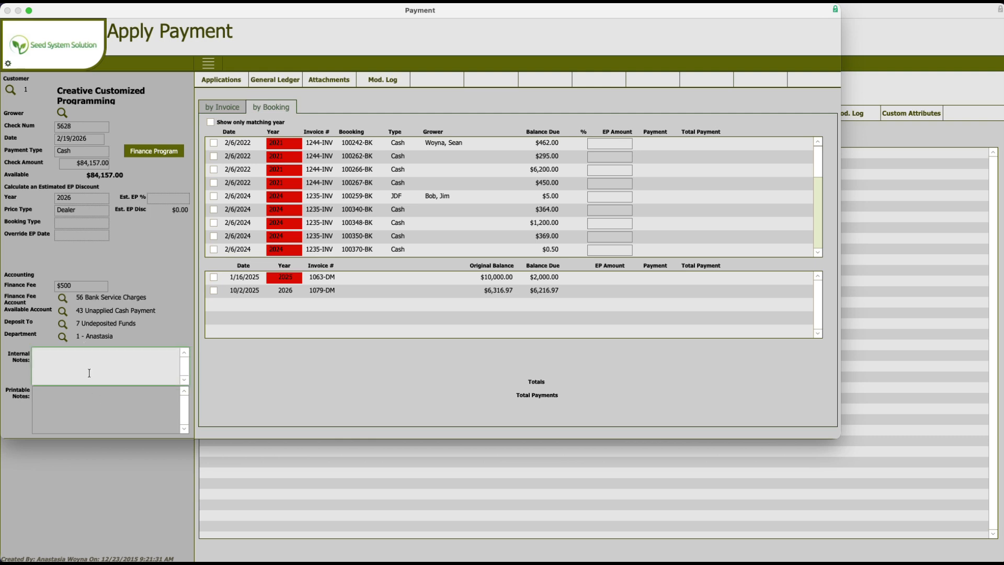
{"action": "left_click", "coordinate": [97, 408]}
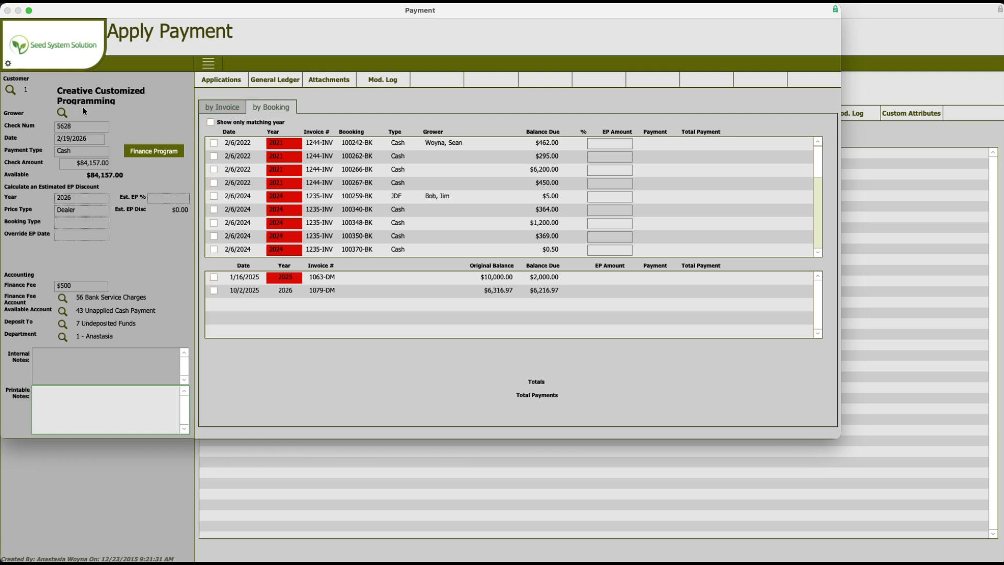
Set the booking type to Cash for the estimated EP discount, keeping the price type Dealer.
{"action": "left_click", "coordinate": [88, 210]}
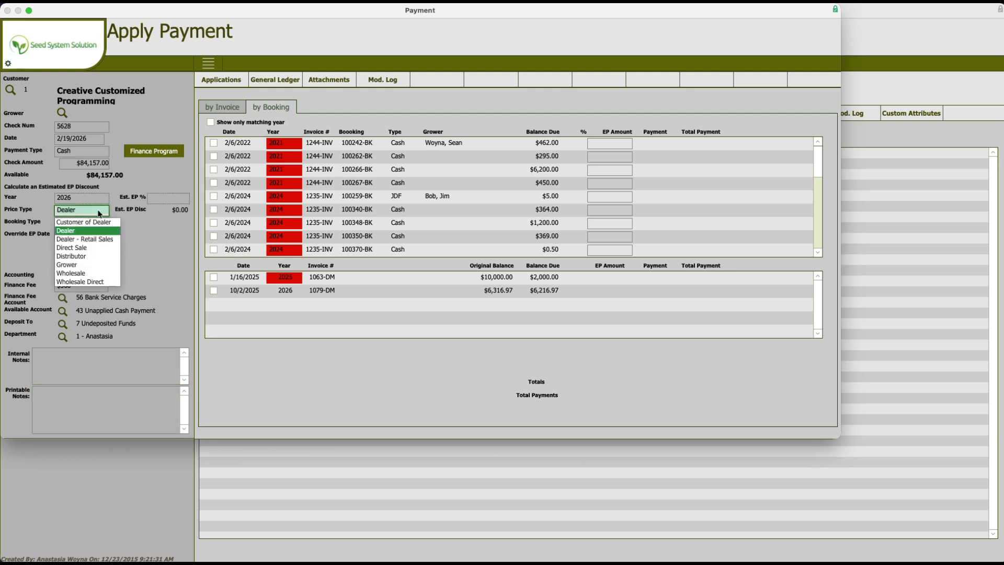
{"action": "left_click", "coordinate": [99, 212]}
{"action": "left_click", "coordinate": [80, 222]}
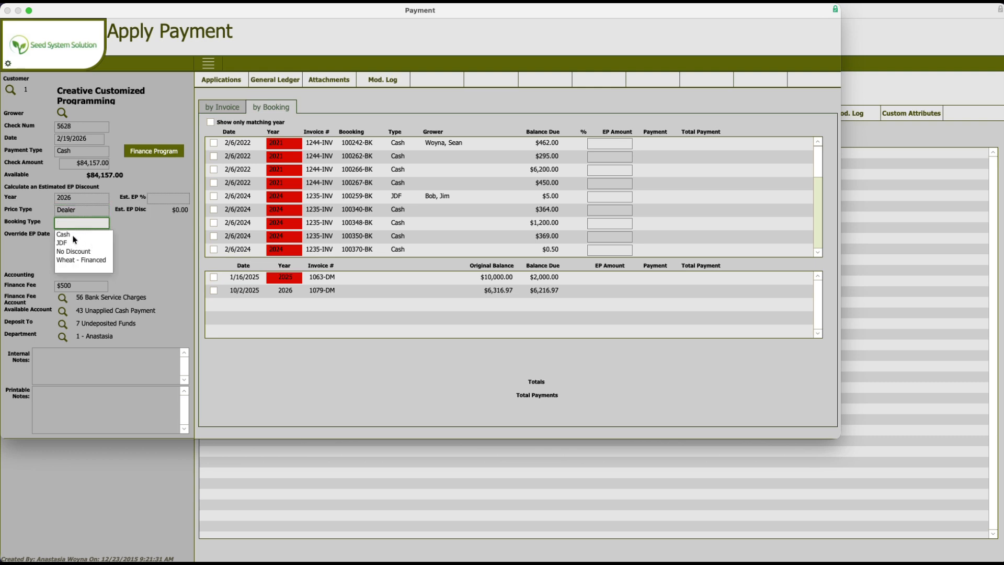
{"action": "left_click", "coordinate": [64, 234]}
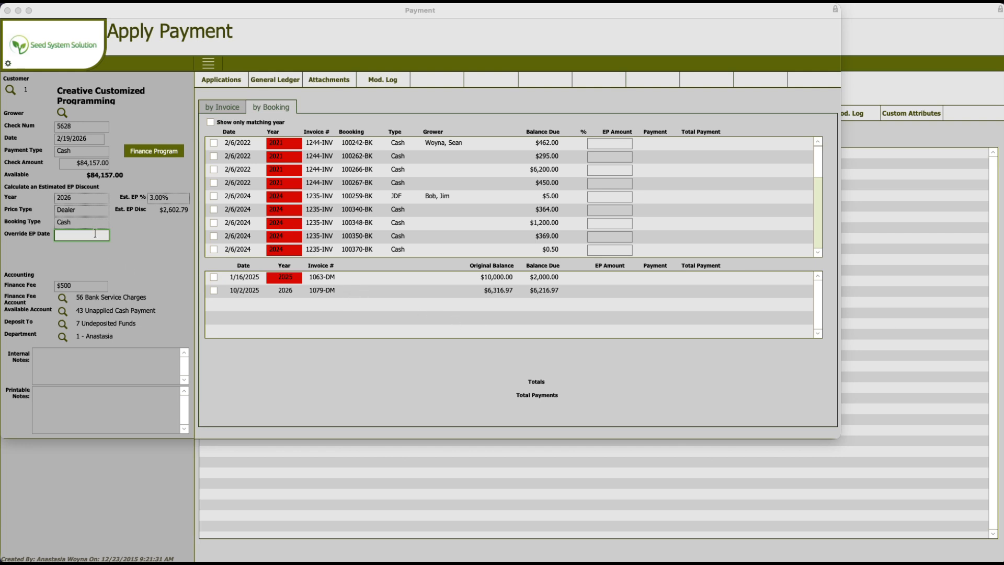
Set the override EP date to 1/31/2026.
{"action": "left_click", "coordinate": [75, 236]}
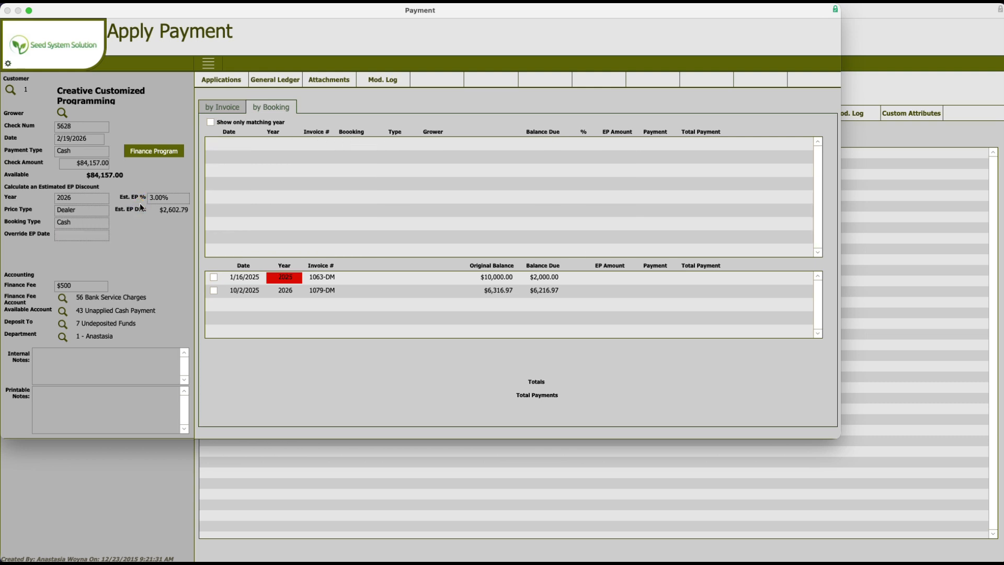
{"action": "left_click", "coordinate": [84, 230]}
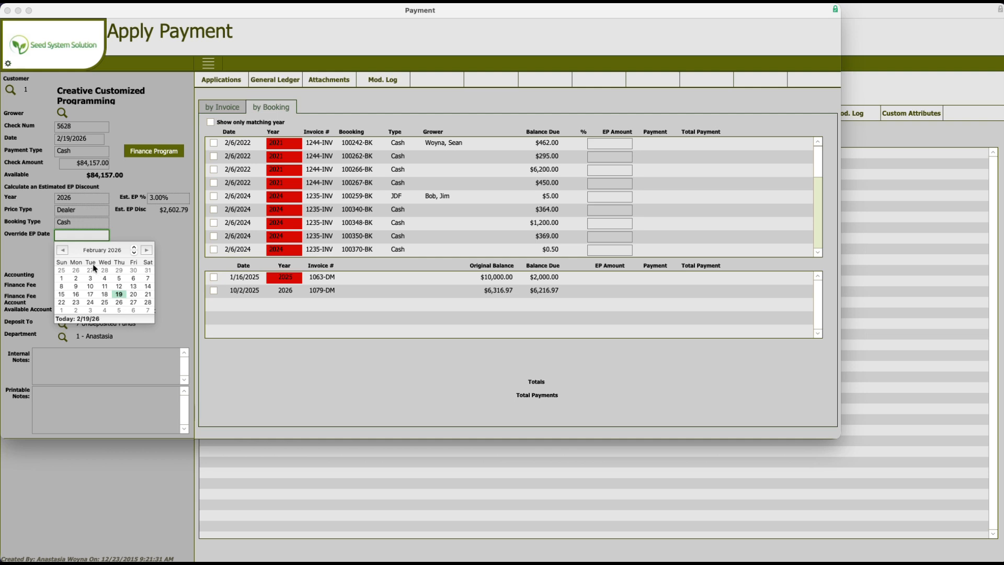
{"action": "left_click", "coordinate": [147, 270]}
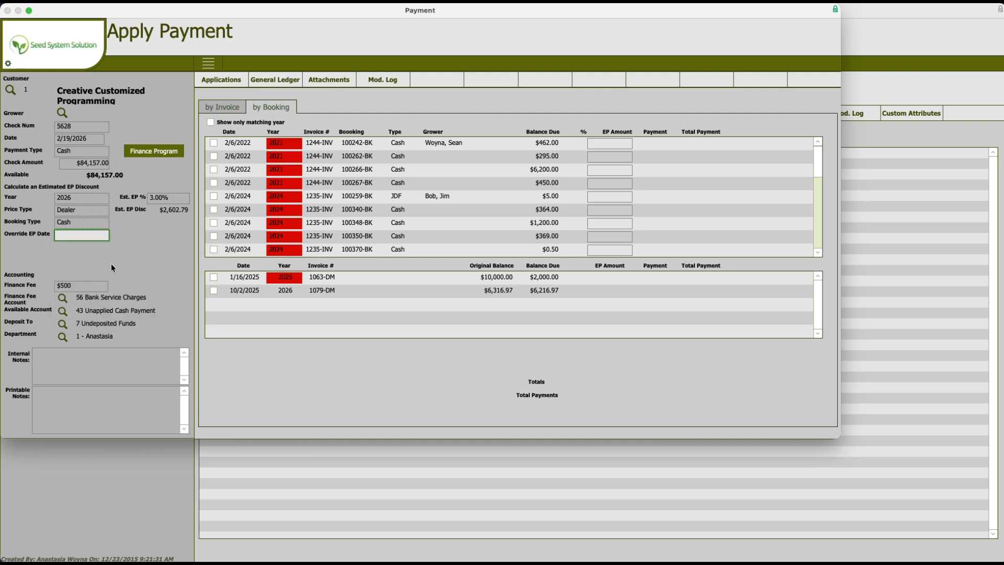
{"action": "left_click", "coordinate": [74, 243]}
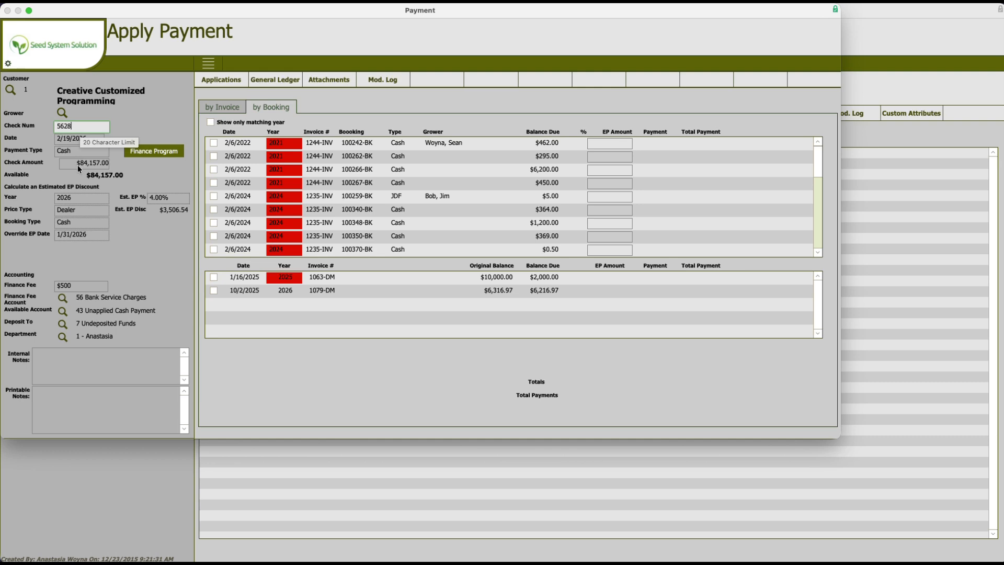
Clear the payment's booking type and close the payment, returning to the customer's invoices and payments list.
{"action": "left_click", "coordinate": [80, 222]}
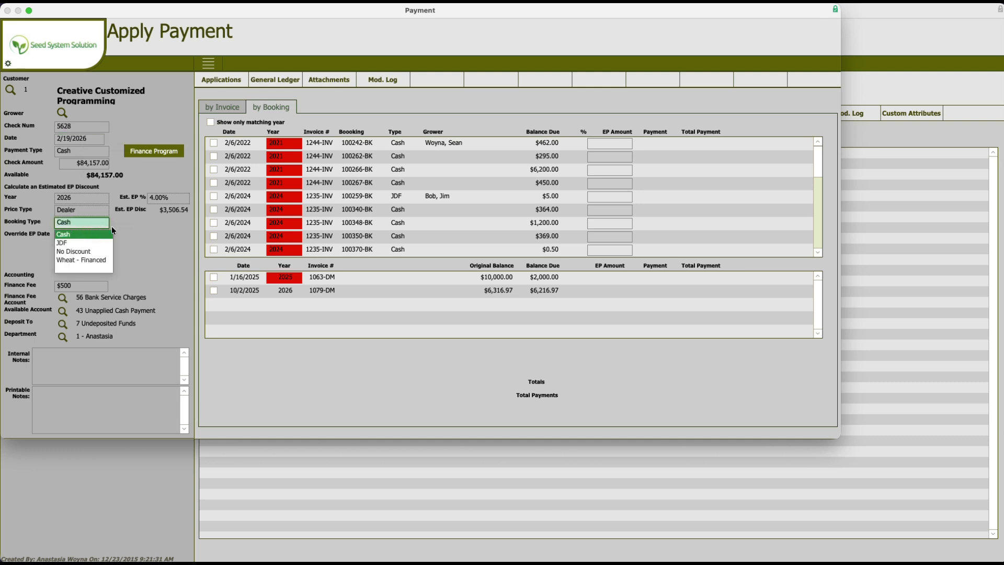
{"action": "key", "text": "BackSpace"}
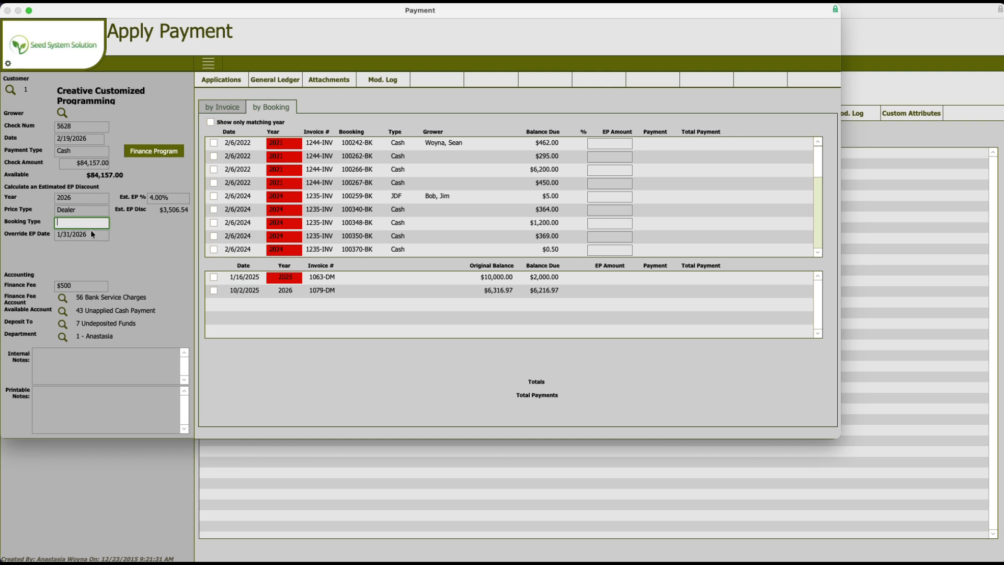
{"action": "left_click", "coordinate": [162, 205]}
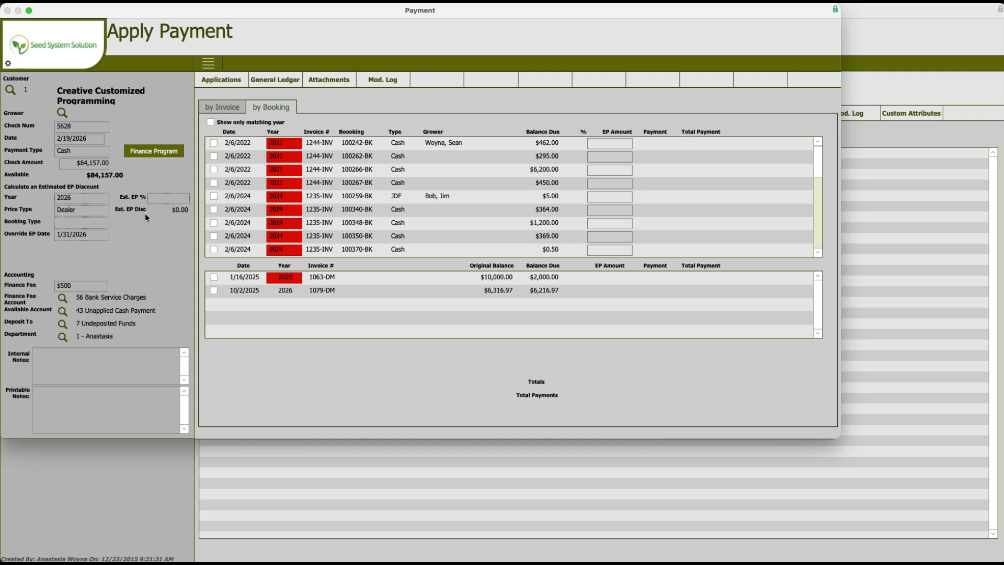
{"action": "left_click", "coordinate": [60, 43]}
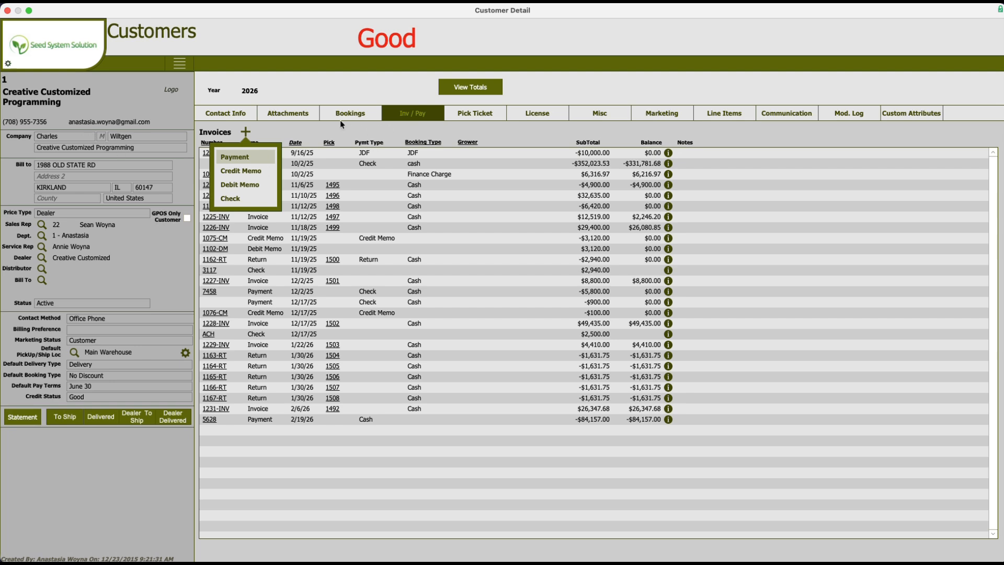
{"action": "left_click", "coordinate": [323, 150]}
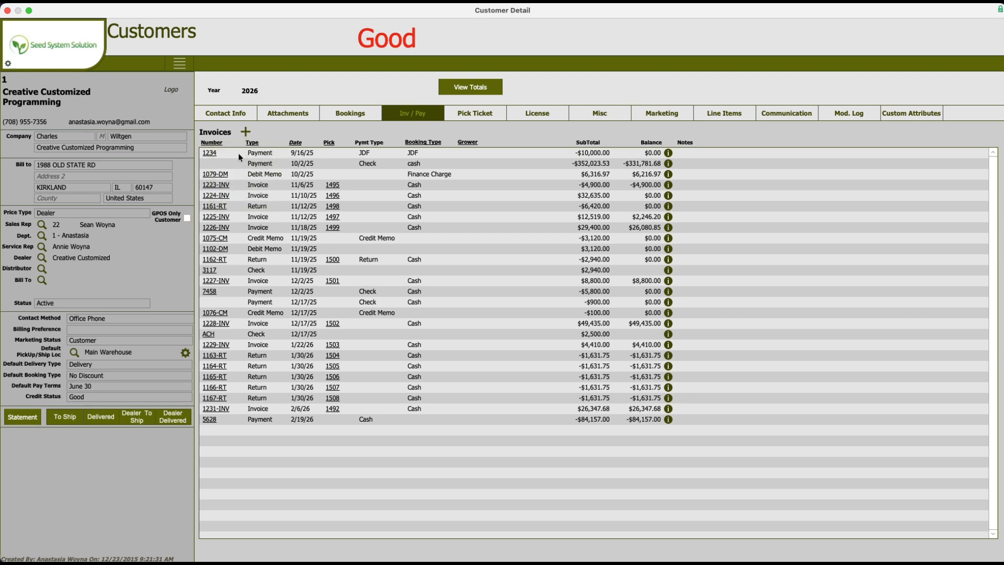
Open the customer's 10/2/25 Check payment and show only applications from the matching year.
{"action": "left_click", "coordinate": [214, 167]}
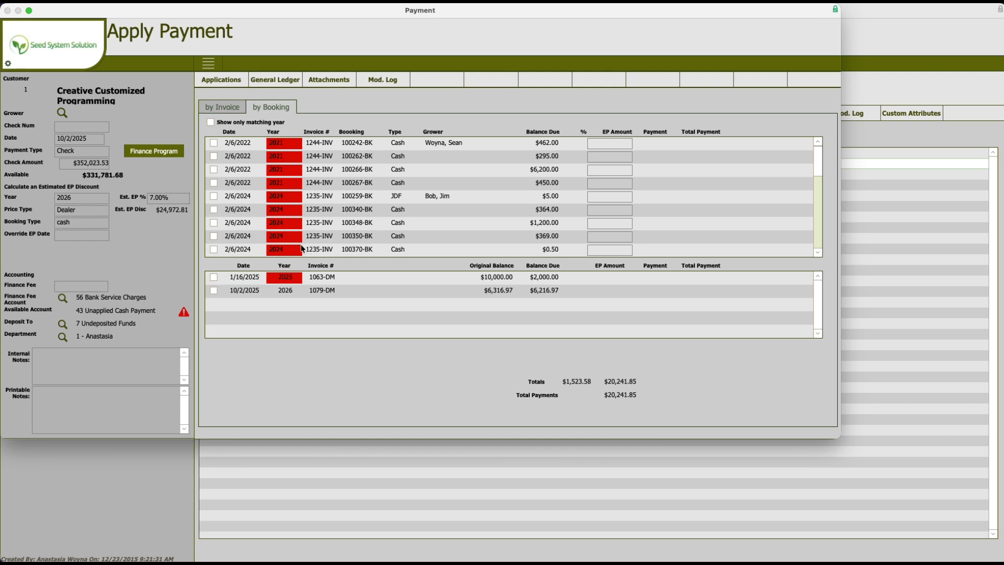
{"action": "left_click", "coordinate": [210, 123]}
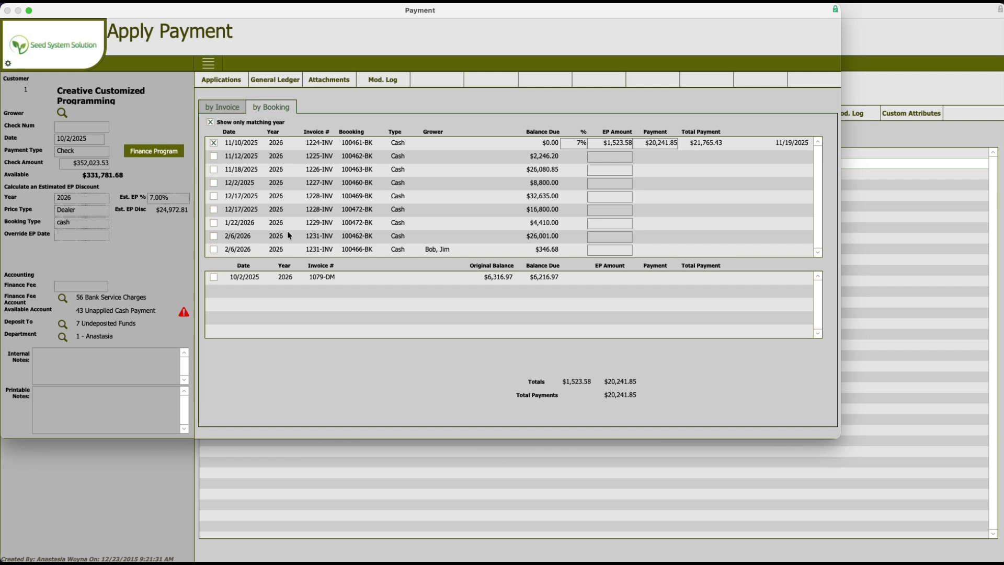
Apply the payment to the 11/12/2025 invoice and show the applications by booking.
{"action": "left_click", "coordinate": [230, 108]}
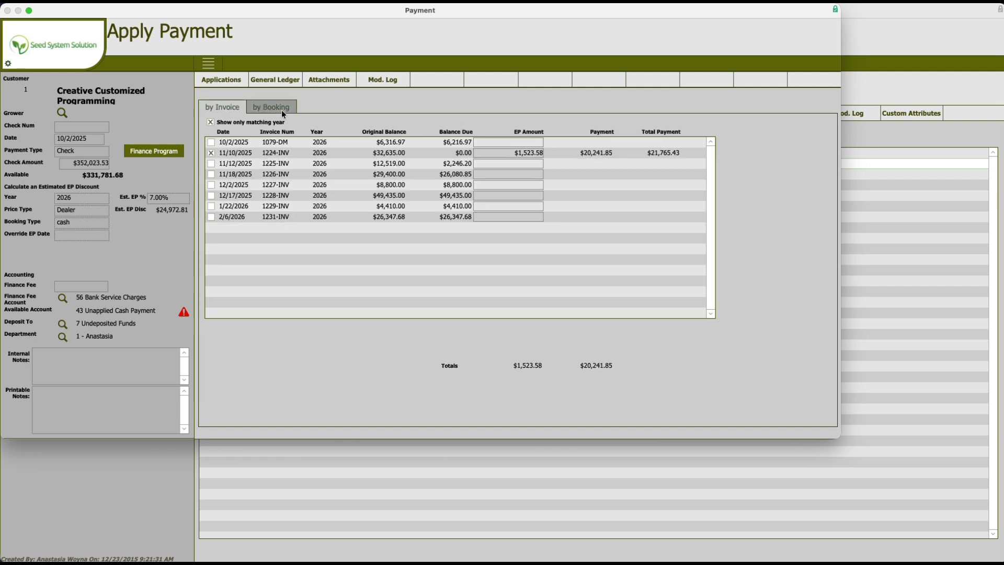
{"action": "left_click", "coordinate": [210, 168]}
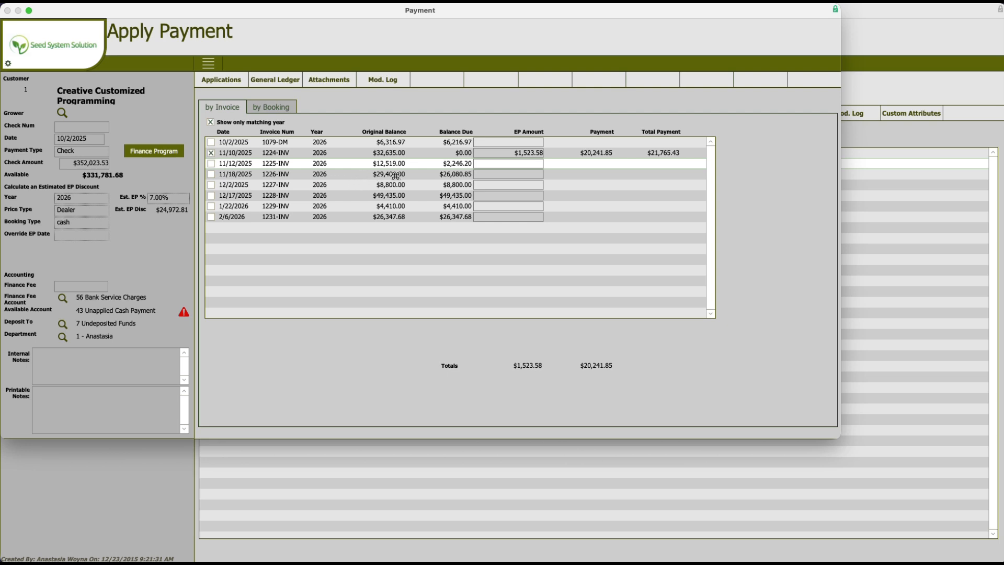
{"action": "left_click", "coordinate": [273, 107]}
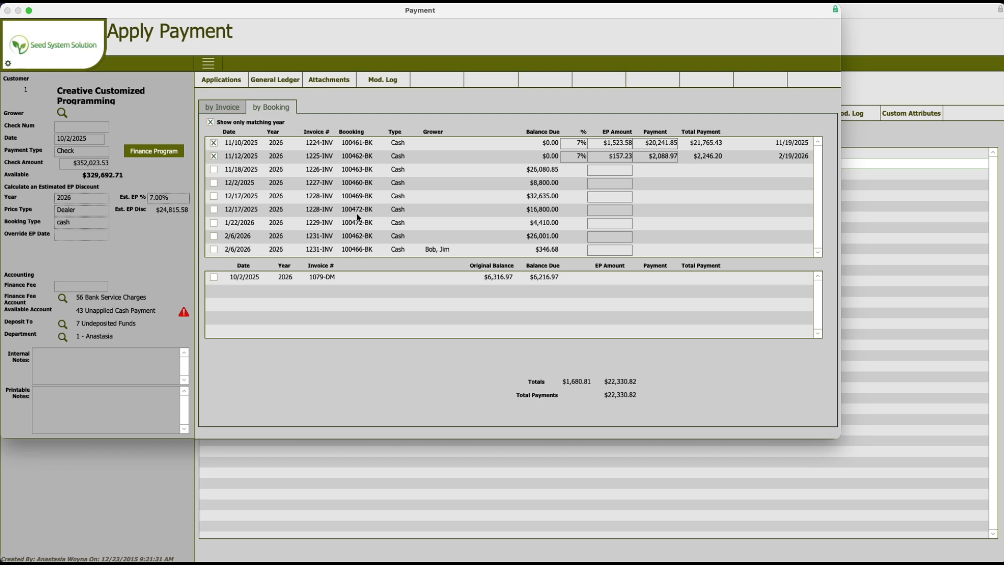
Apply the payment to booking 100472-BK on the 12/17/2025 invoice and lower booking 100461-BK's EP discount to $1,177.83.
{"action": "left_click", "coordinate": [216, 214]}
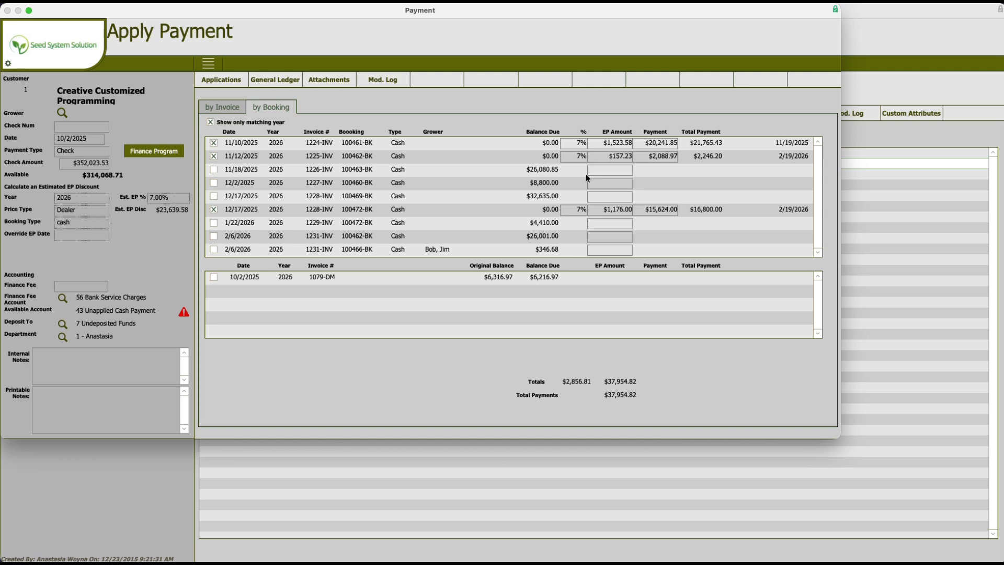
{"action": "left_click", "coordinate": [584, 141]}
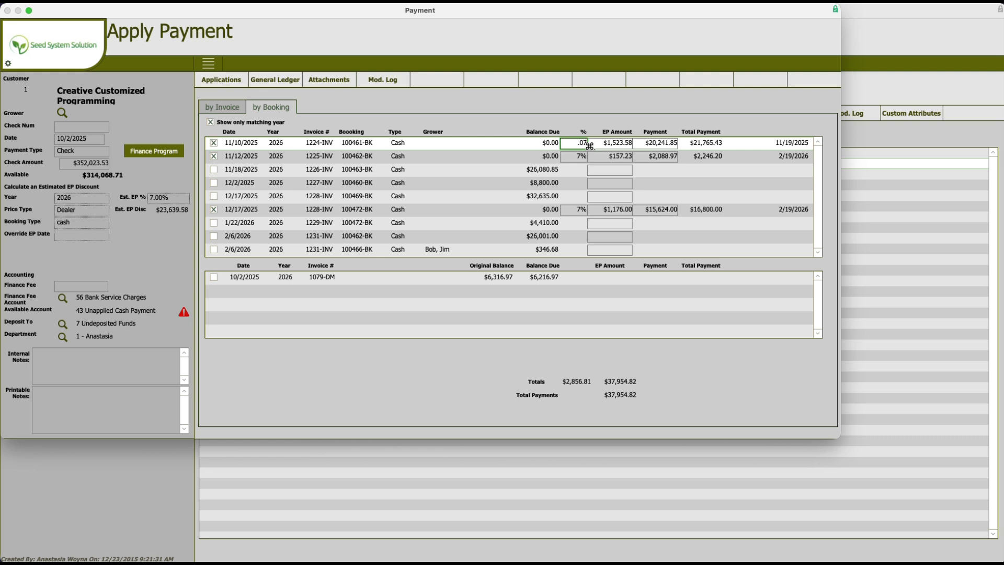
{"action": "key", "text": "BackSpace"}
{"action": "type", "text": "3"}
Review the 12/17/2025 invoice's EP discount by booking from the invoice view, and return to the customer's invoices and payments list.
{"action": "left_click", "coordinate": [226, 109]}
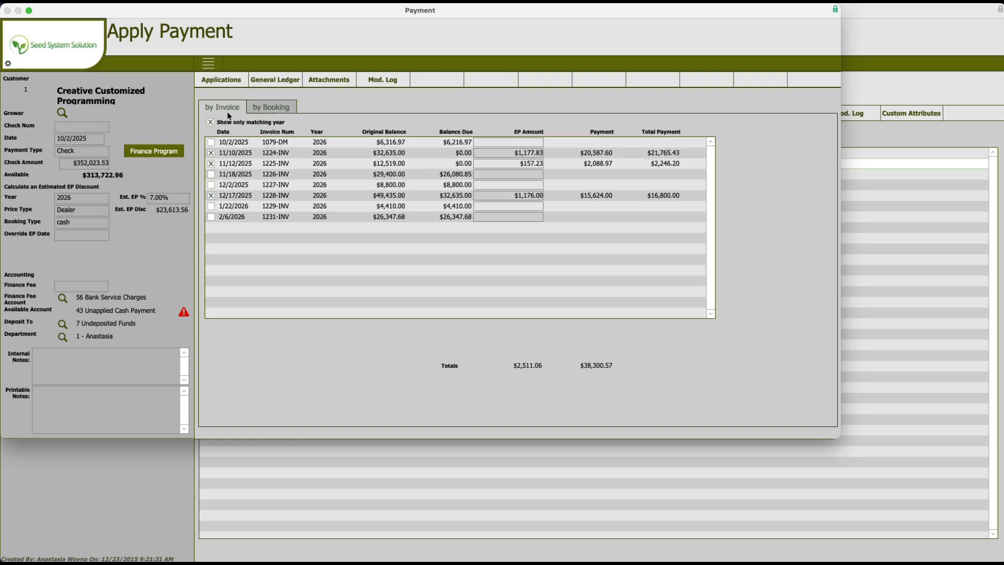
{"action": "left_click", "coordinate": [524, 198]}
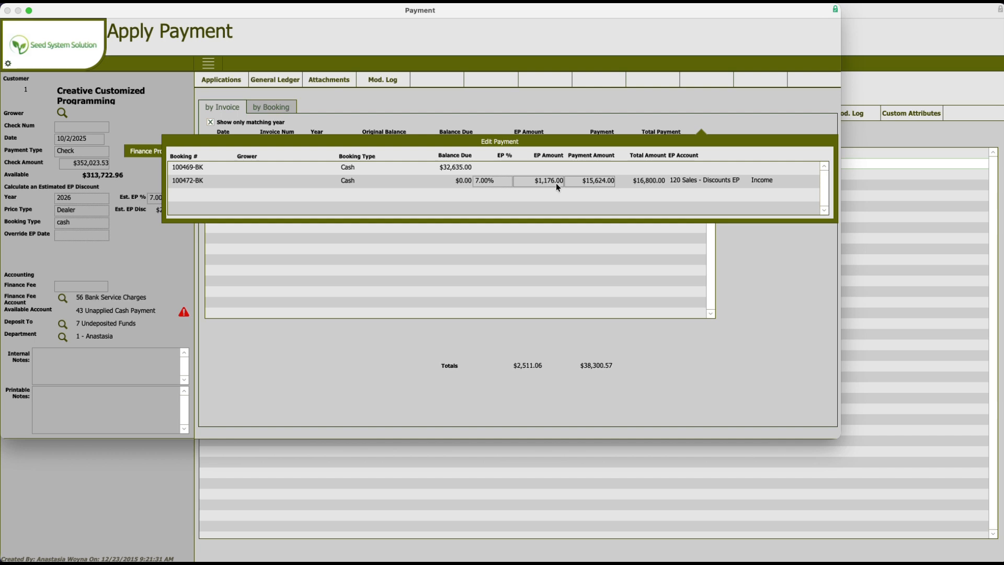
{"action": "left_click", "coordinate": [208, 65]}
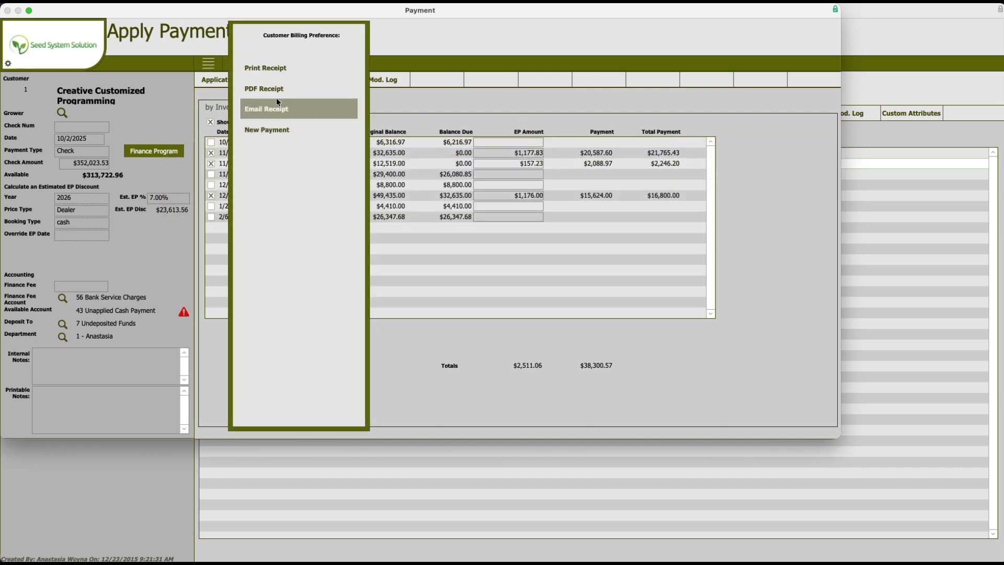
{"action": "left_click", "coordinate": [282, 130]}
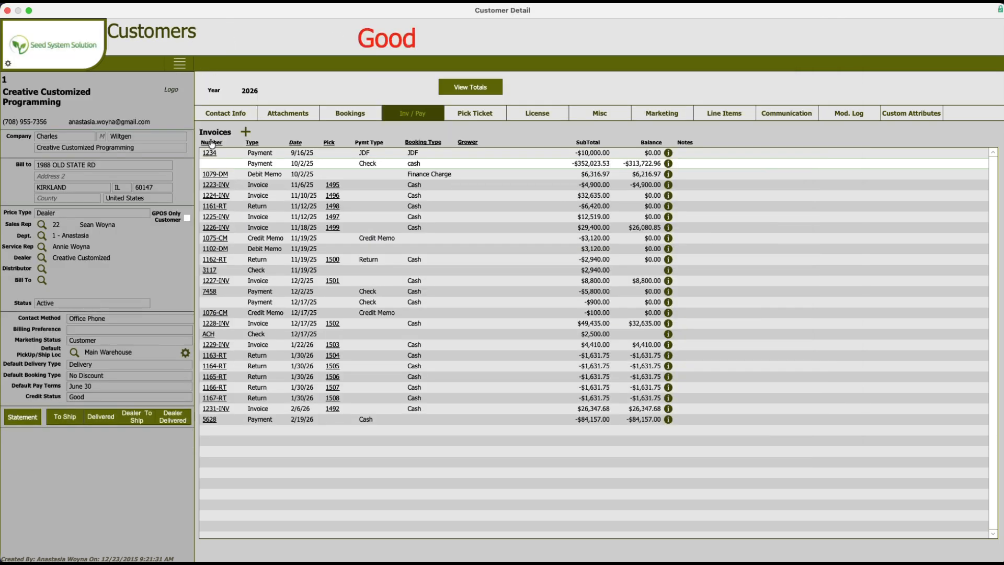
Create a new credit memo for the customer and set its terms to June 30.
{"action": "left_click", "coordinate": [244, 132]}
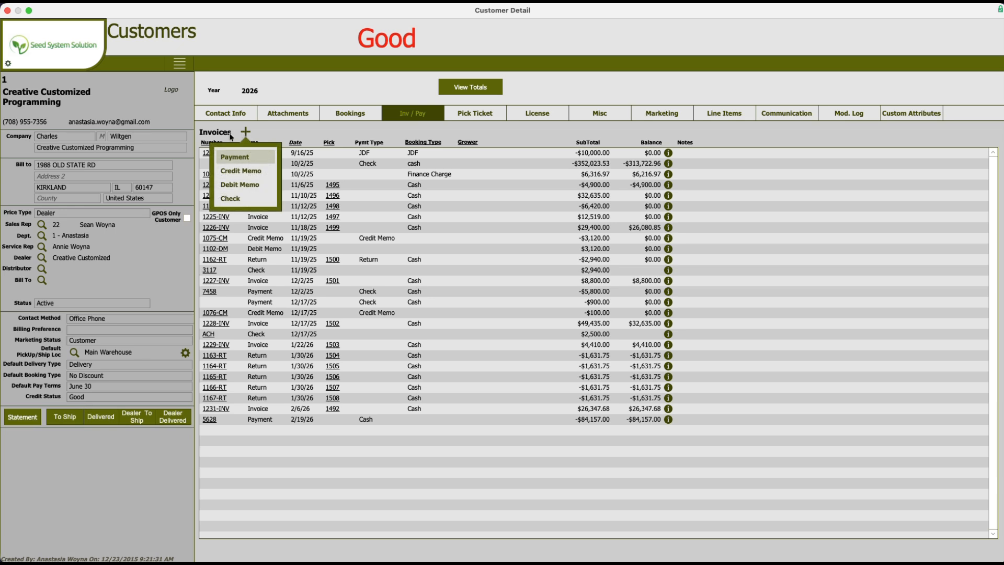
{"action": "left_click", "coordinate": [252, 176]}
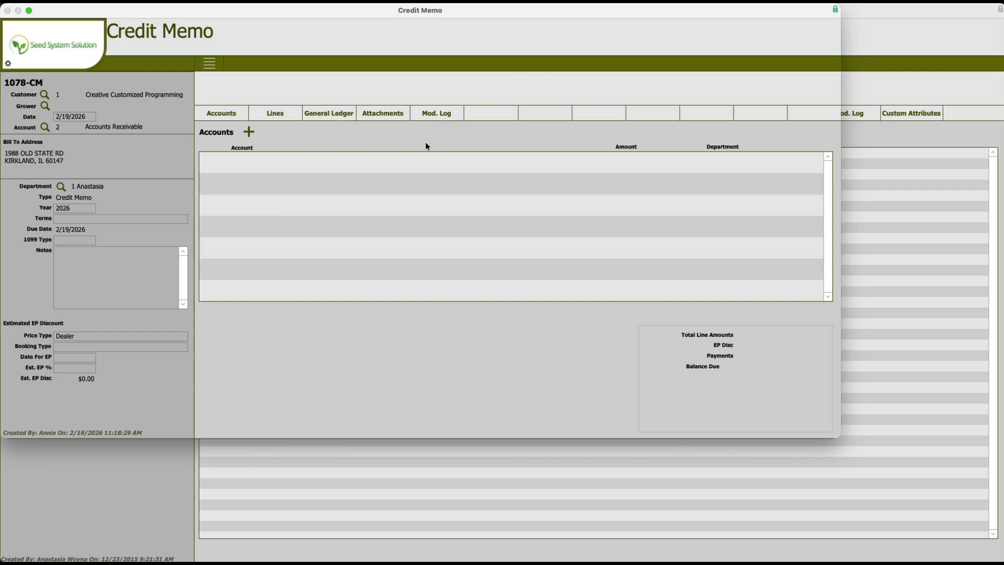
{"action": "left_click", "coordinate": [45, 96]}
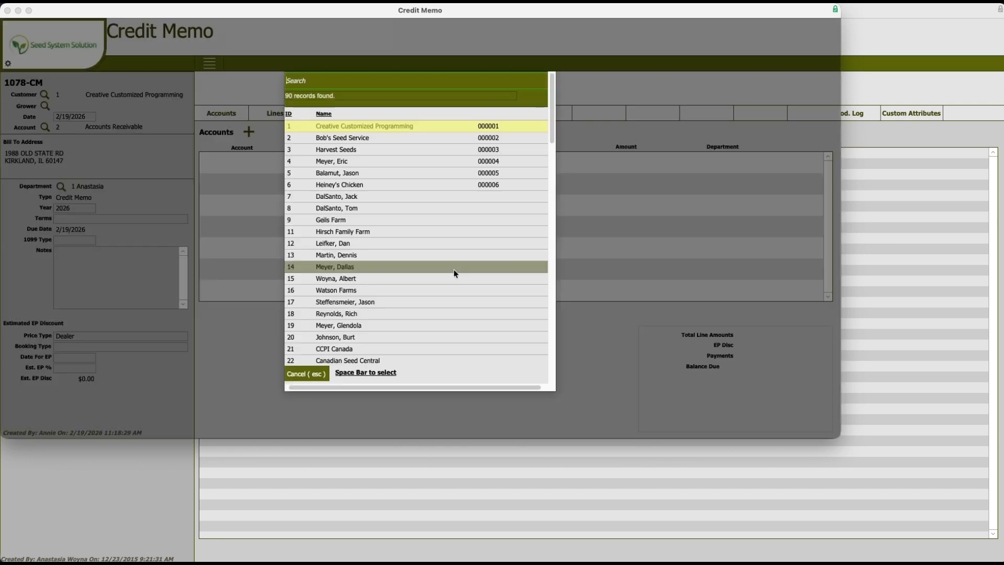
{"action": "left_click", "coordinate": [306, 374]}
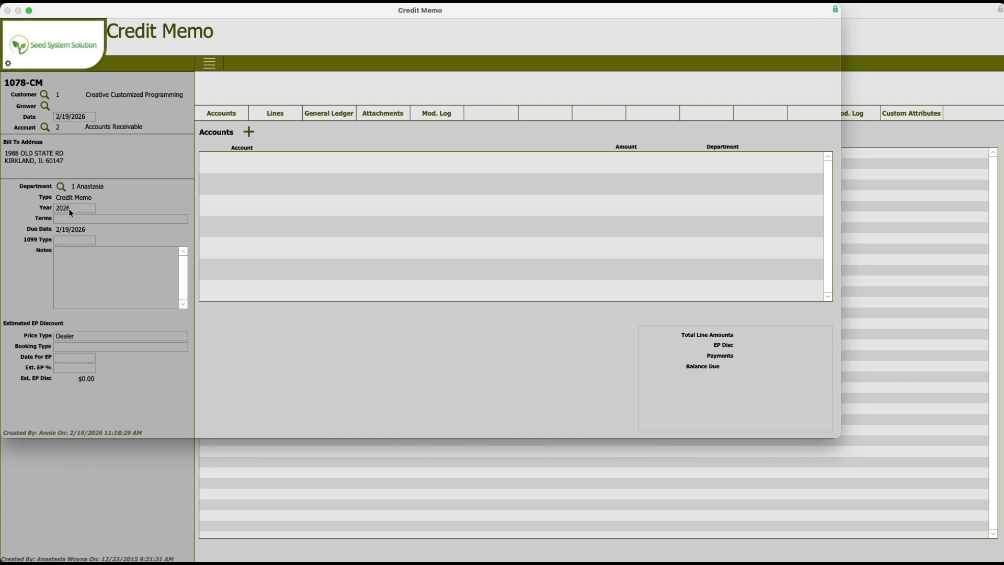
{"action": "left_click", "coordinate": [88, 223]}
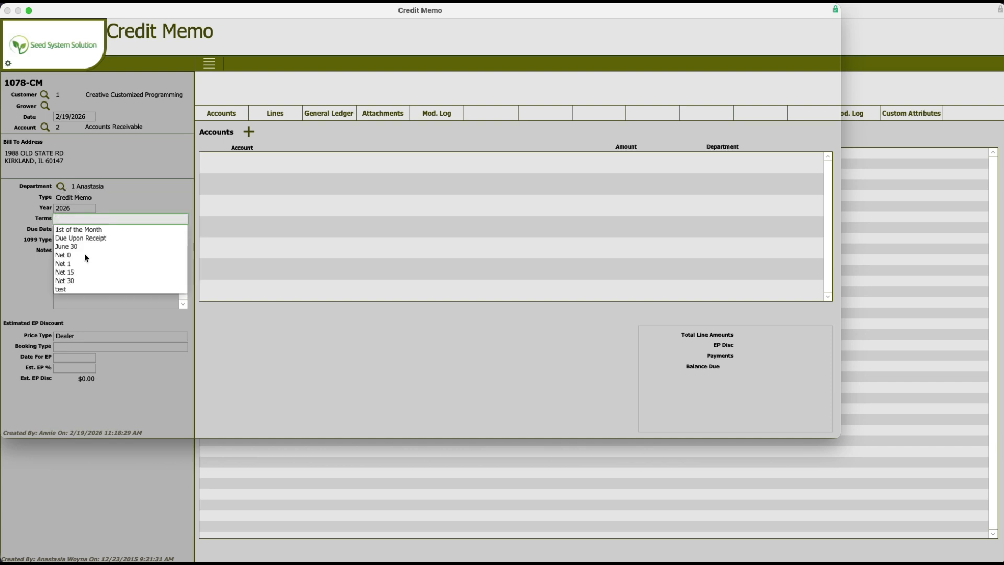
{"action": "left_click", "coordinate": [75, 220]}
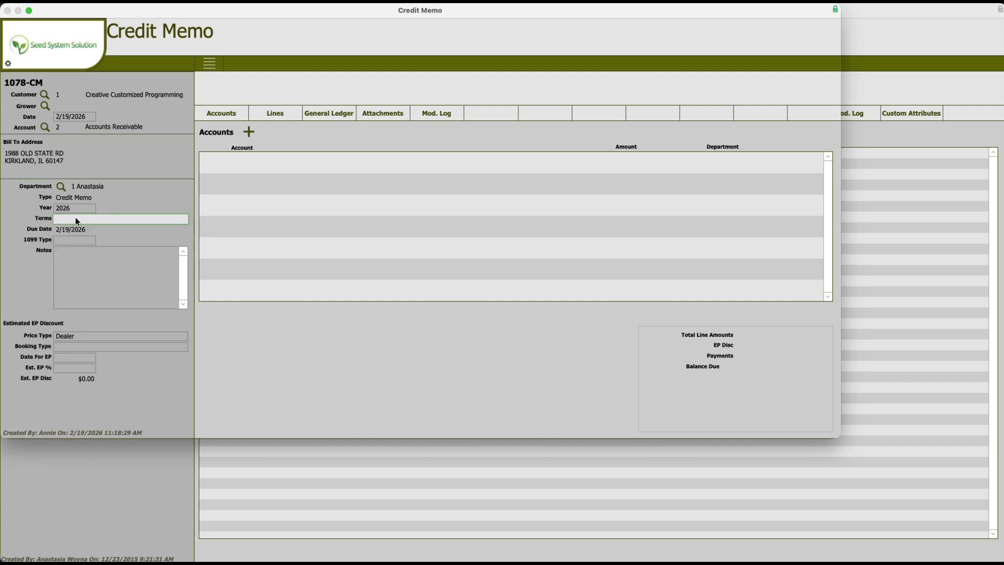
{"action": "left_click", "coordinate": [131, 198]}
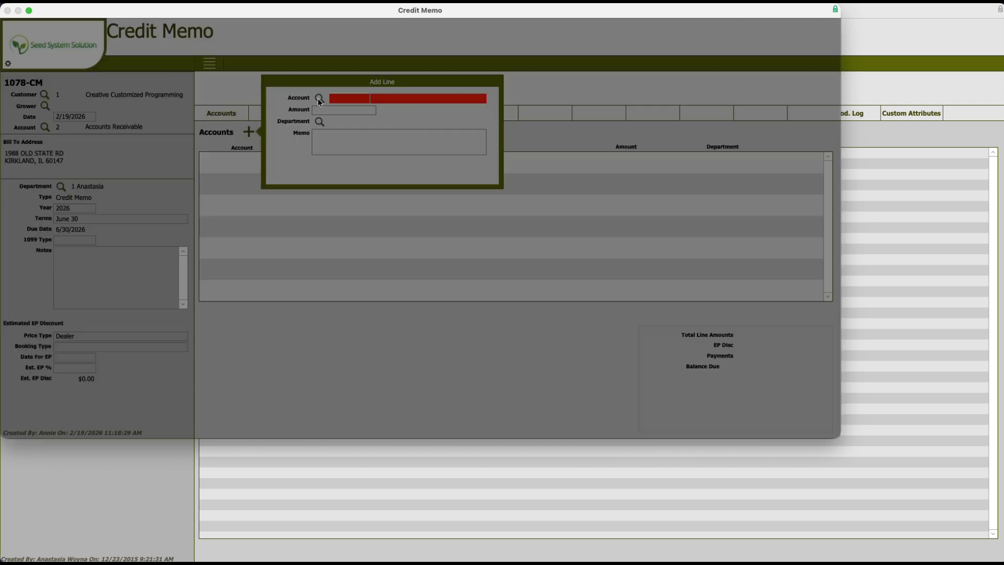
Add an account line to the credit memo for 42 Services with an amount of $500.00 and save it.
{"action": "left_click", "coordinate": [320, 99]}
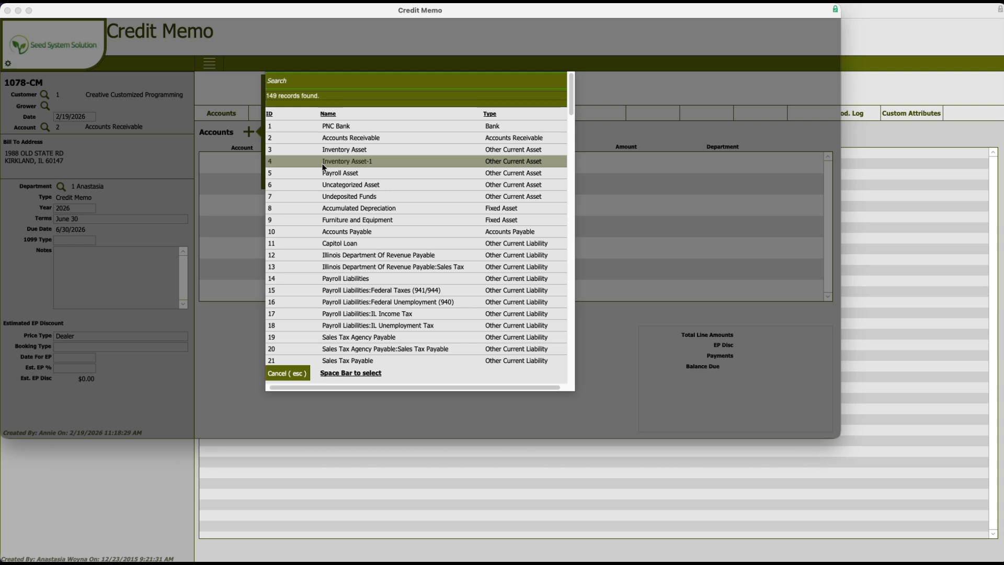
{"action": "scroll", "coordinate": [379, 290], "scroll_direction": "down", "scroll_amount": 1}
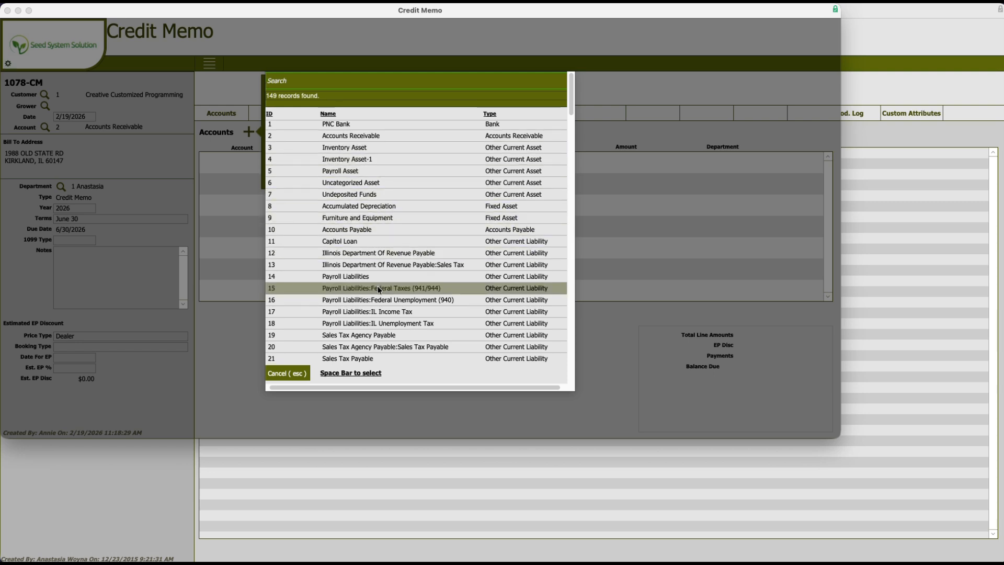
{"action": "scroll", "coordinate": [379, 289], "scroll_direction": "down", "scroll_amount": 5}
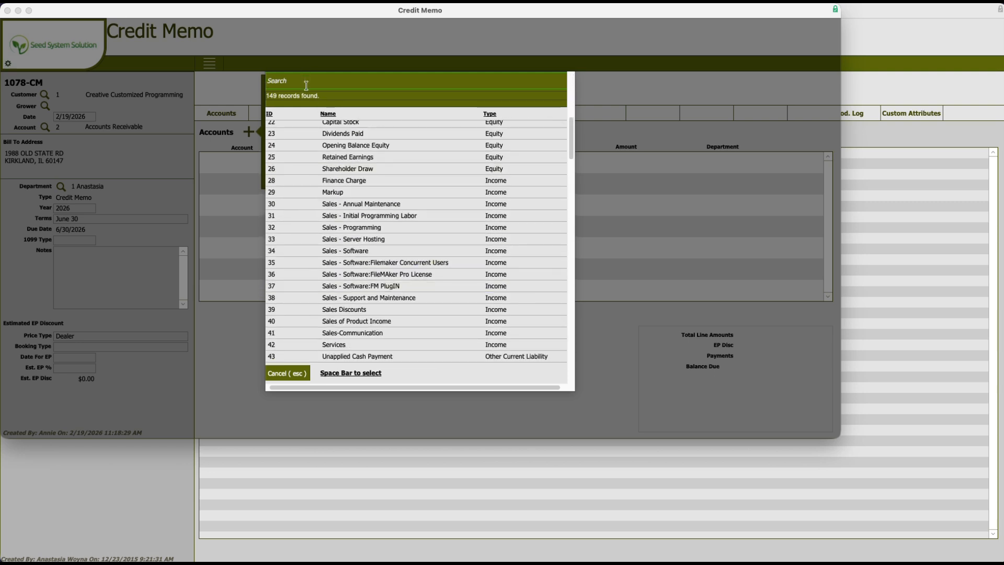
{"action": "left_click", "coordinate": [350, 345]}
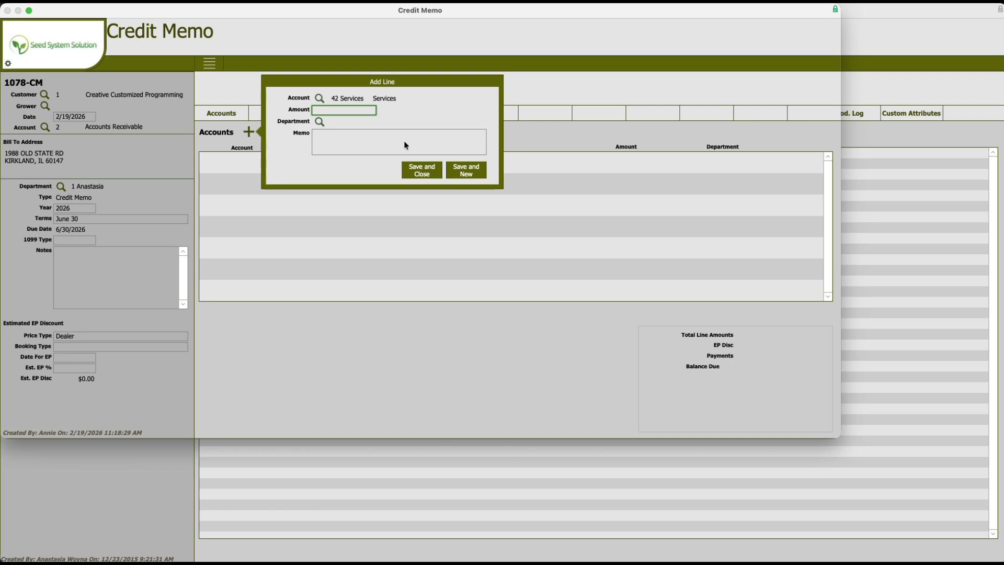
{"action": "type", "text": "00"}
{"action": "left_click", "coordinate": [319, 122]}
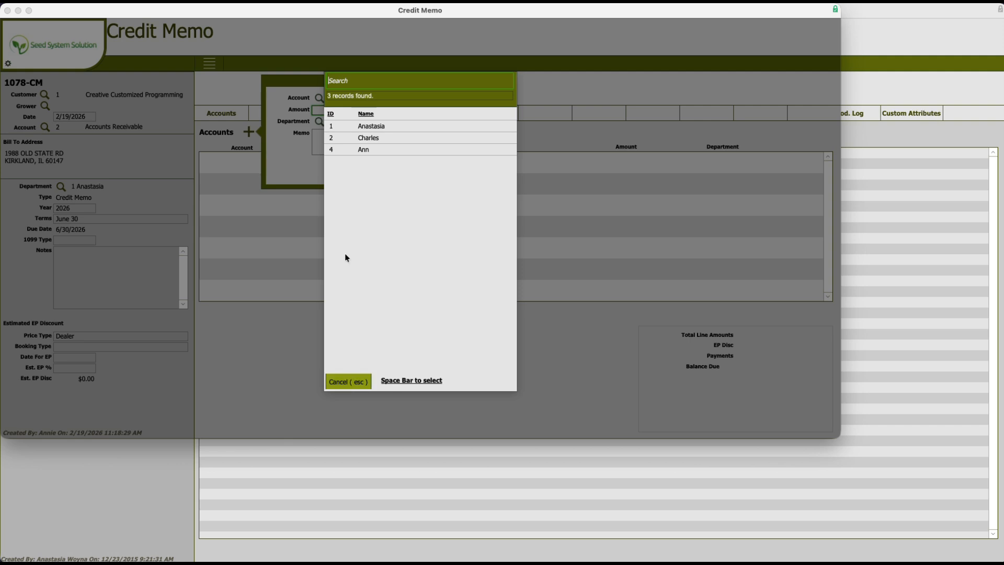
{"action": "key", "text": "Escape"}
{"action": "left_click", "coordinate": [353, 147]}
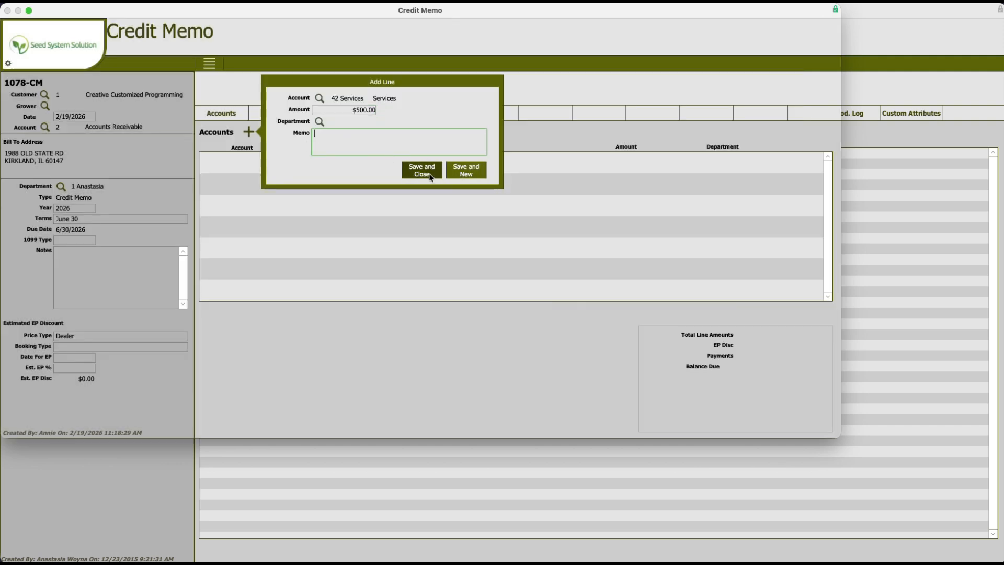
{"action": "left_click", "coordinate": [396, 360]}
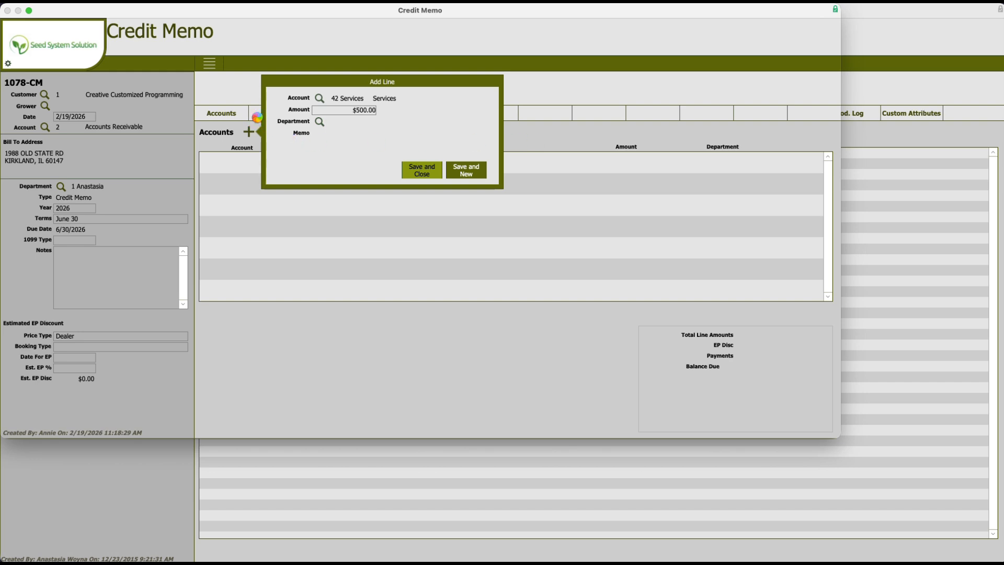
Start a product line on the credit memo and choose the plain Finance Charge product, filtering by "fina".
{"action": "left_click", "coordinate": [286, 114]}
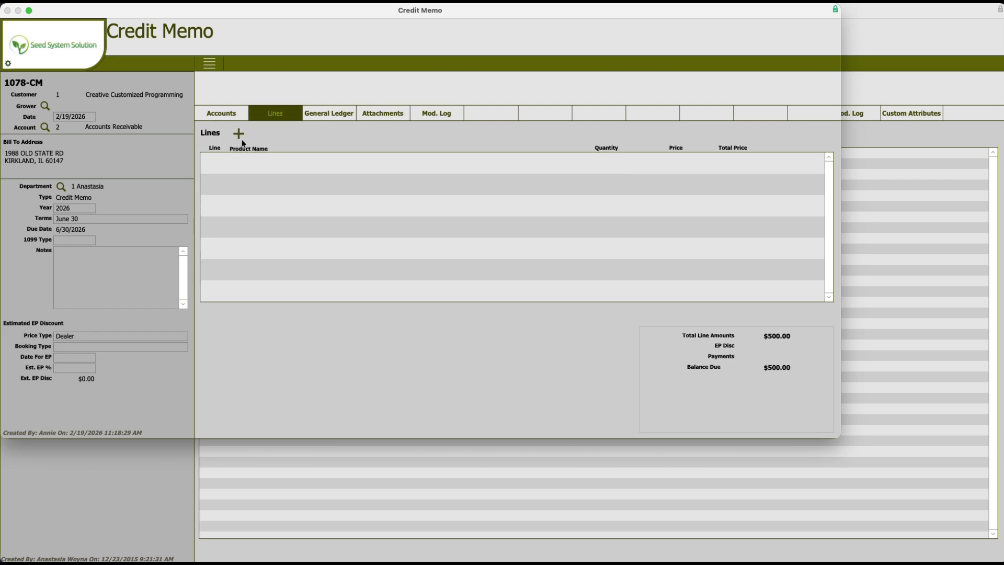
{"action": "left_click", "coordinate": [249, 134]}
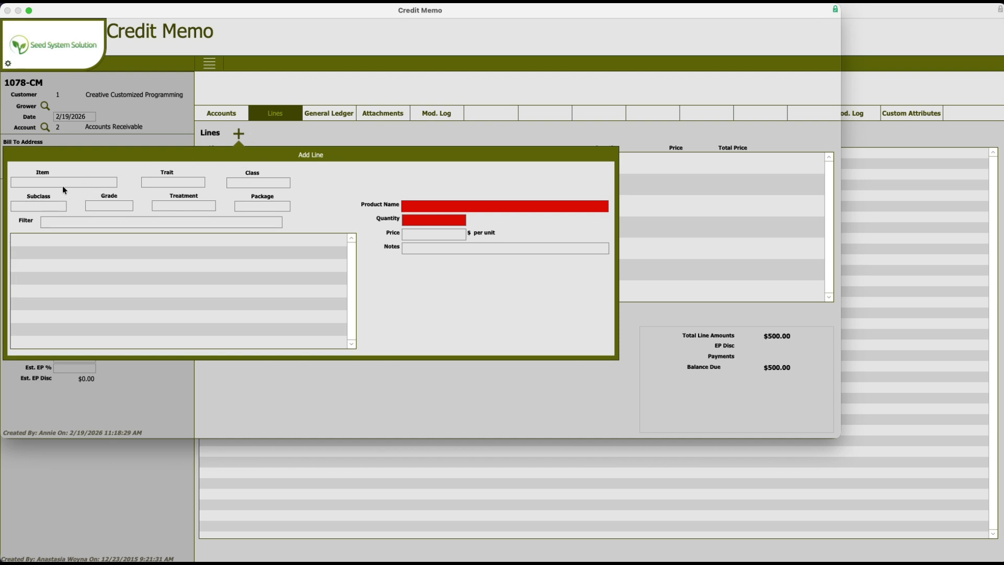
{"action": "left_click", "coordinate": [60, 226]}
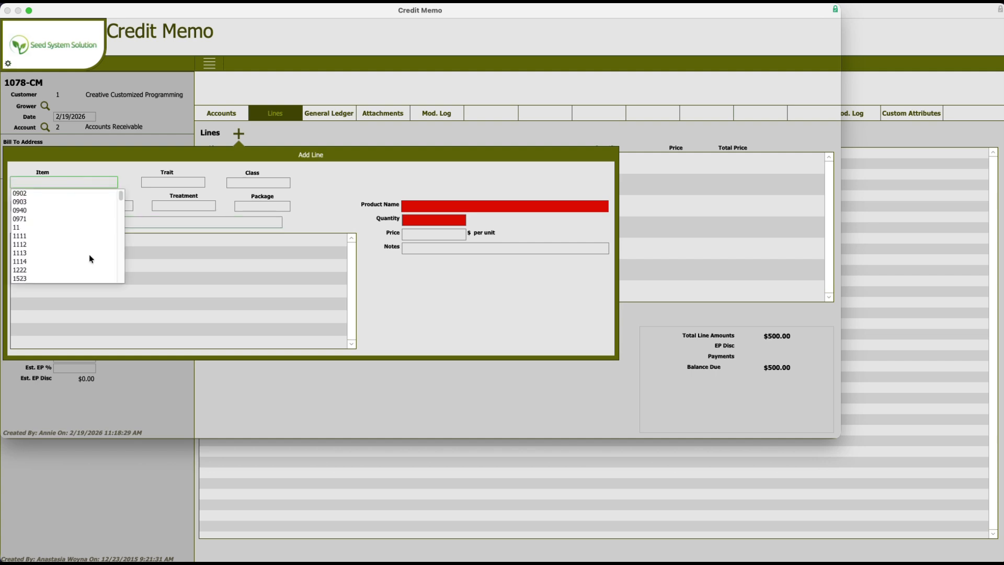
{"action": "type", "text": "fina"}
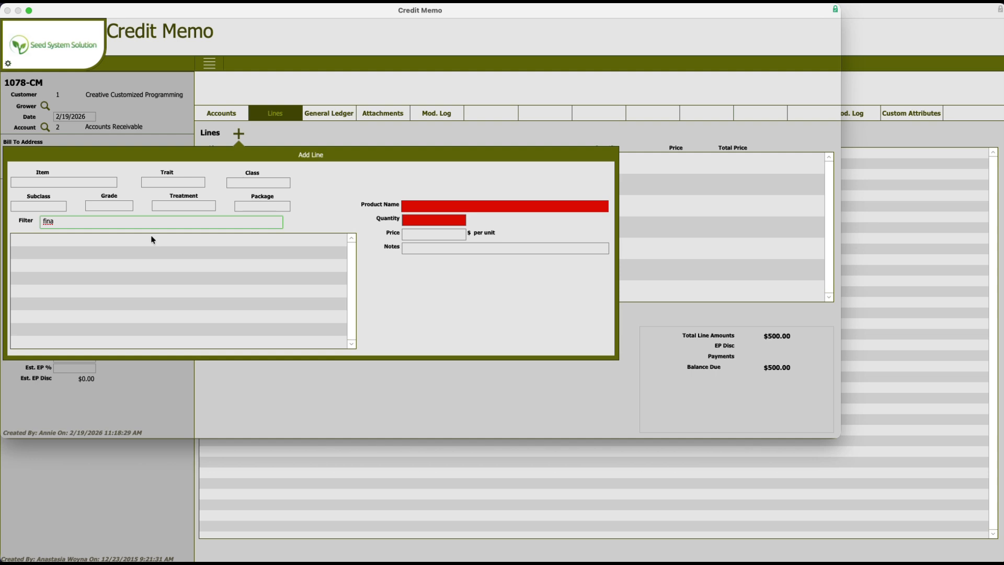
{"action": "left_click", "coordinate": [151, 239]}
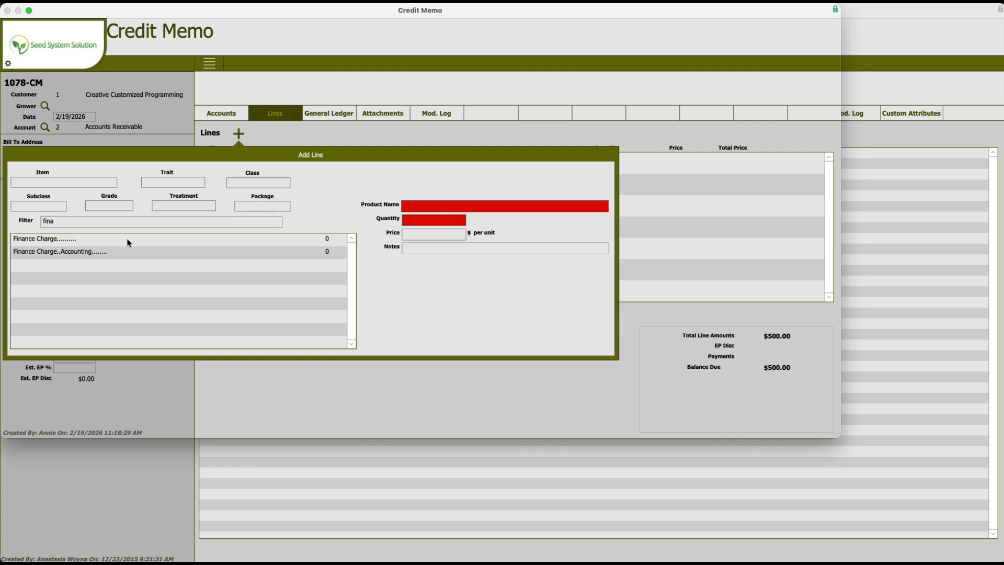
{"action": "left_click", "coordinate": [89, 241]}
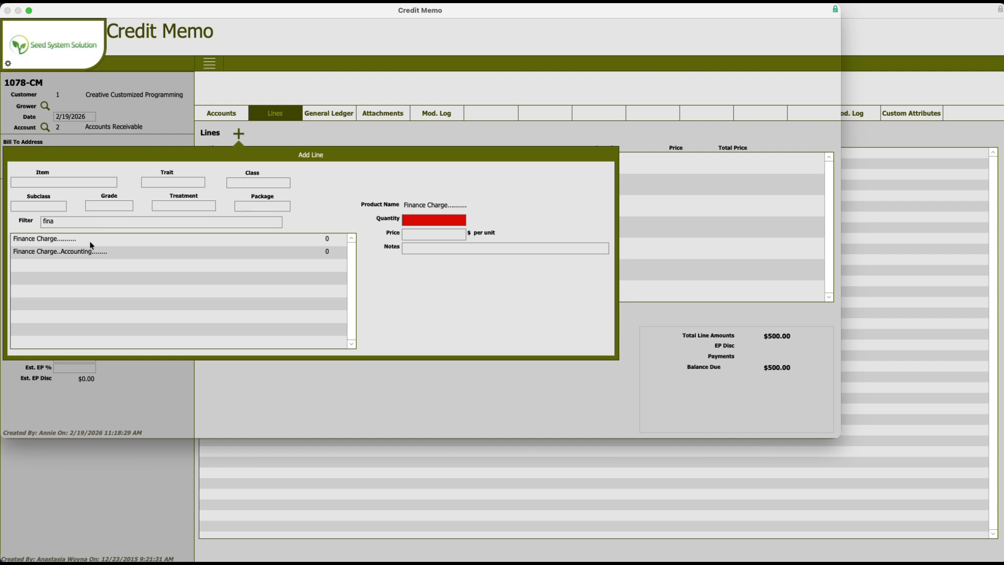
Set the Finance Charge line's quantity to 1 and price to $50 per unit, and add it to the memo.
{"action": "left_click", "coordinate": [434, 223]}
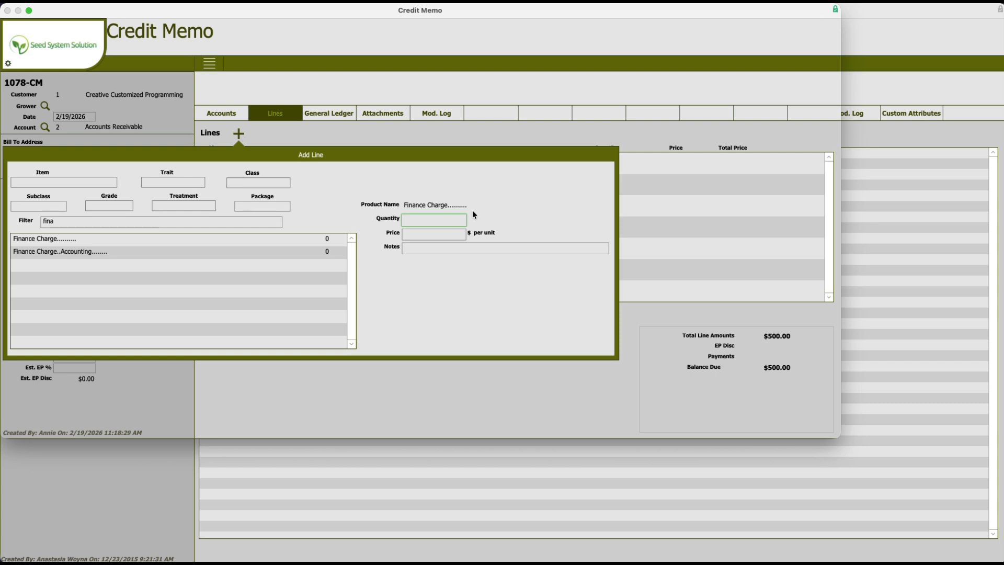
{"action": "type", "text": "1"}
{"action": "key", "text": "Tab"}
{"action": "type", "text": "50"}
{"action": "key", "text": "Tab"}
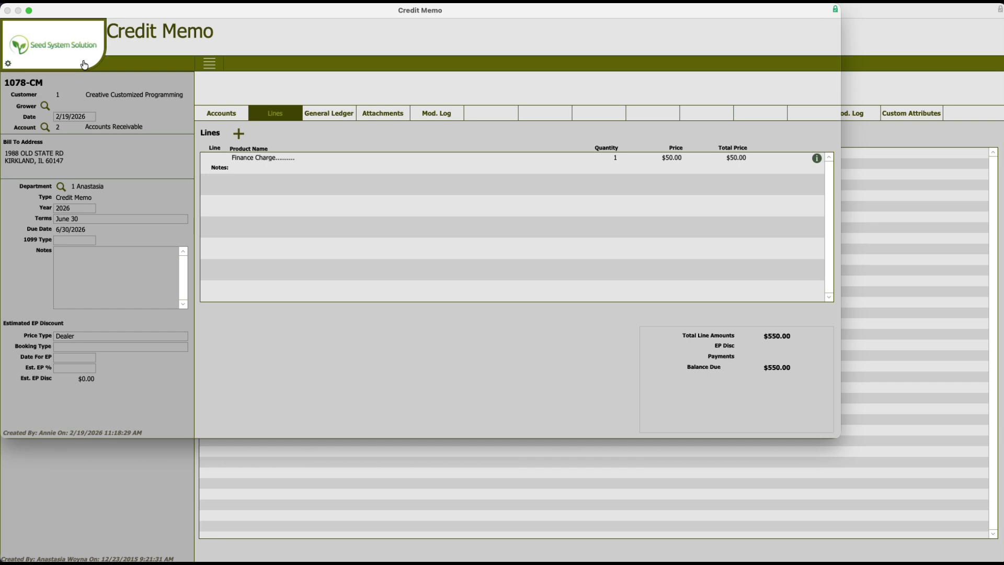
Apply the credit memo to the 10/2/2025 debit memo 1079-DM, showing only the matching year, and close the memo.
{"action": "left_click", "coordinate": [210, 65]}
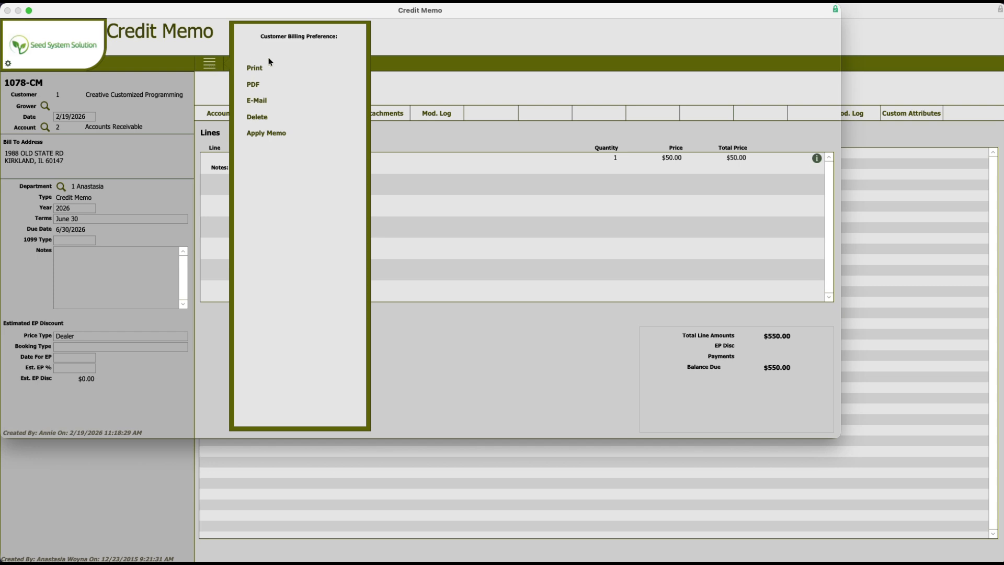
{"action": "left_click", "coordinate": [280, 133]}
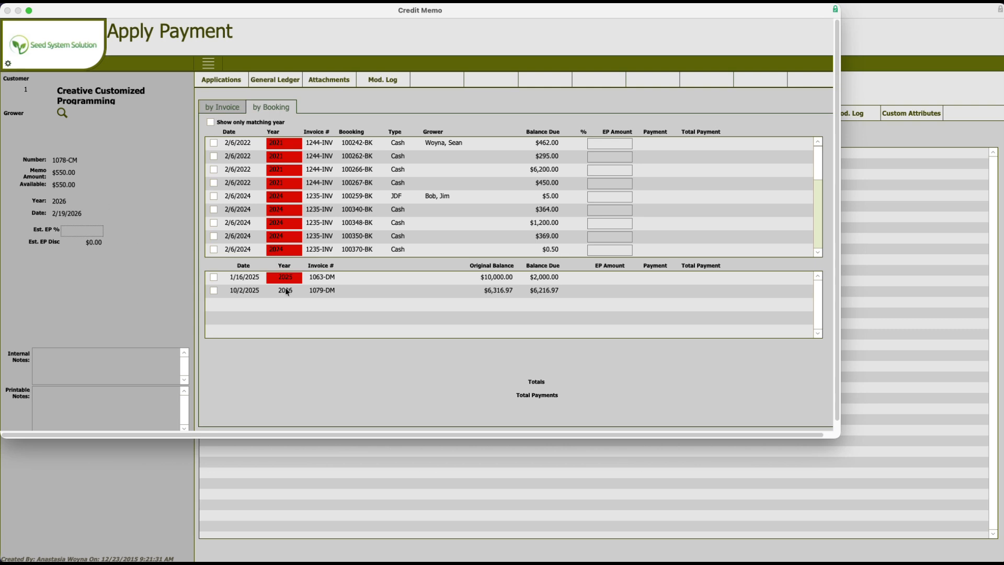
{"action": "left_click", "coordinate": [211, 122]}
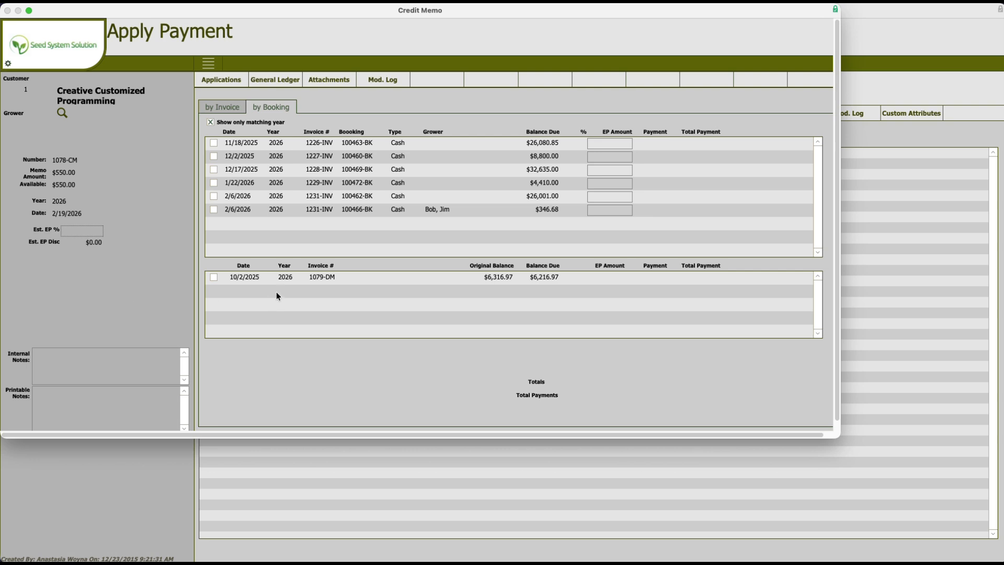
{"action": "left_click", "coordinate": [215, 278]}
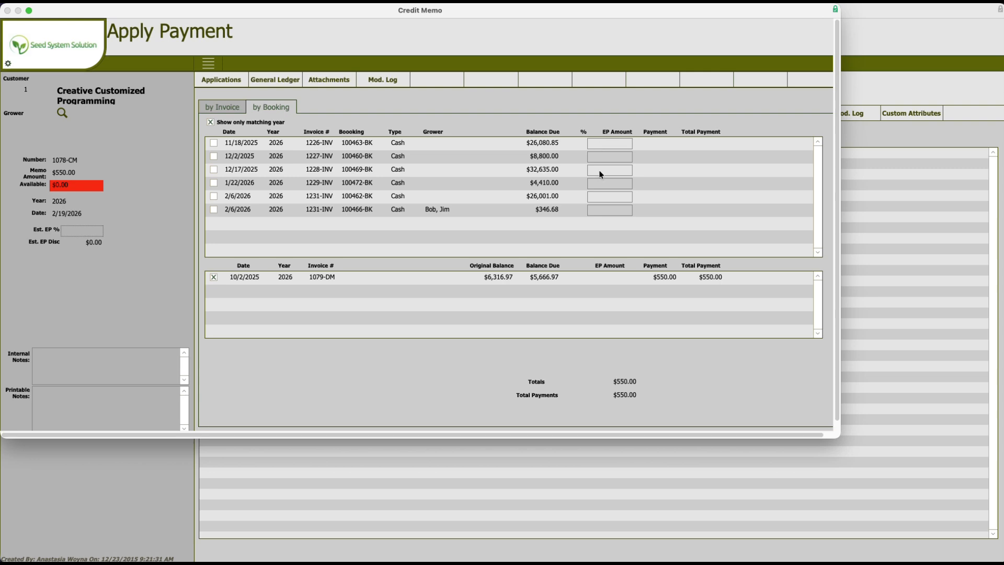
{"action": "left_click", "coordinate": [62, 50]}
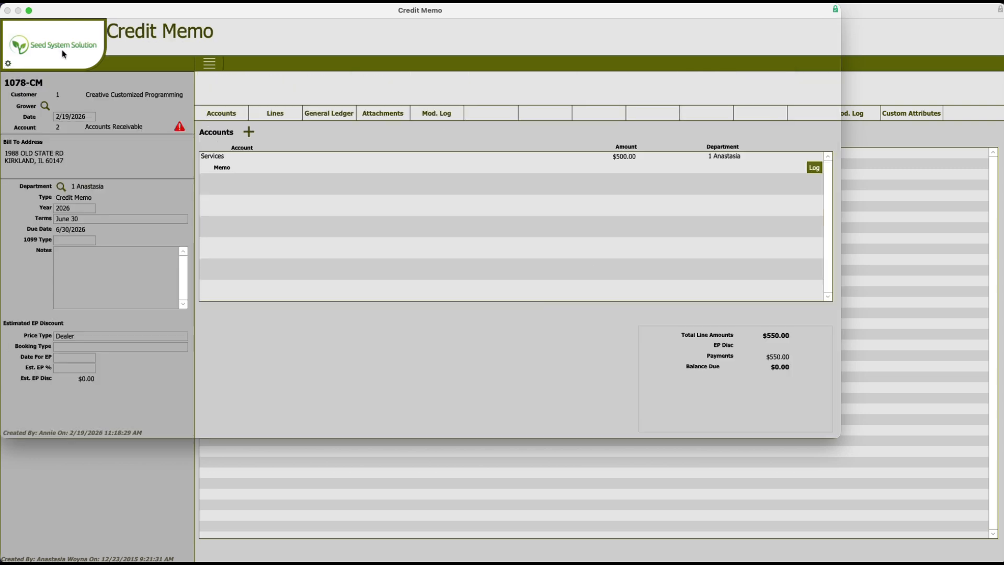
{"action": "left_click", "coordinate": [69, 49]}
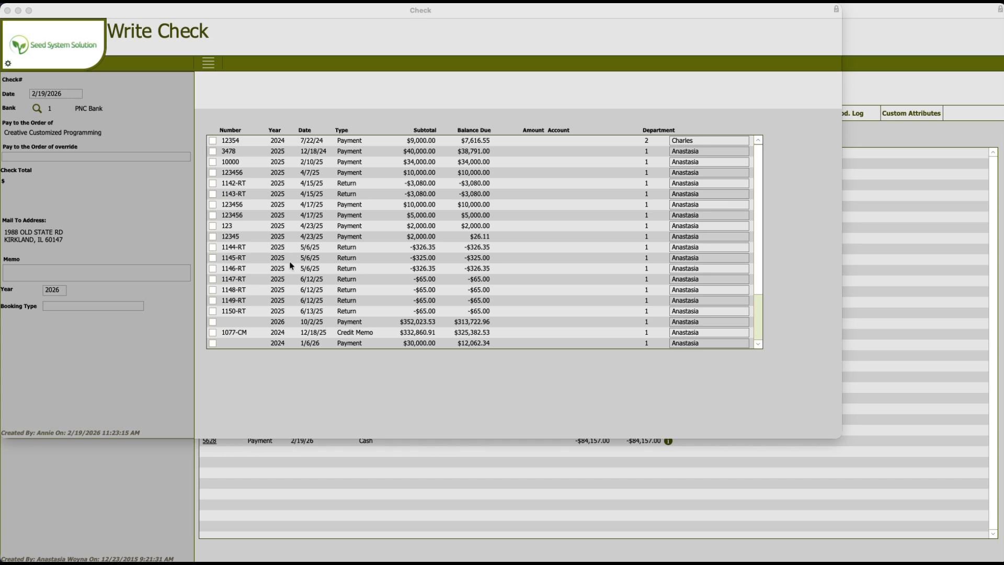
Include the 1/30/26 return 1163-RT from year 2026 in the check for its full balance.
{"action": "scroll", "coordinate": [277, 335], "scroll_direction": "down", "scroll_amount": 3}
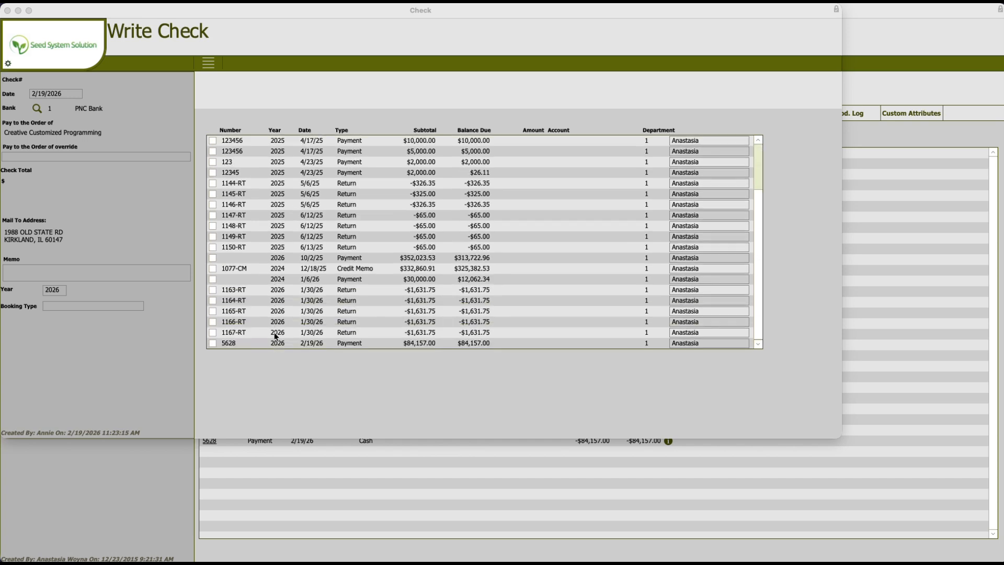
{"action": "left_click", "coordinate": [214, 294]}
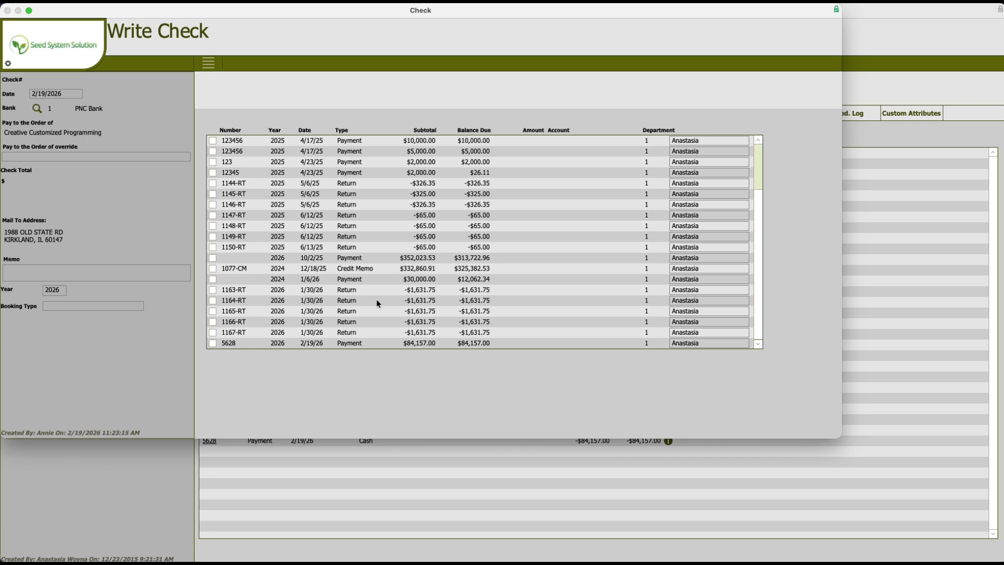
{"action": "left_click", "coordinate": [491, 288]}
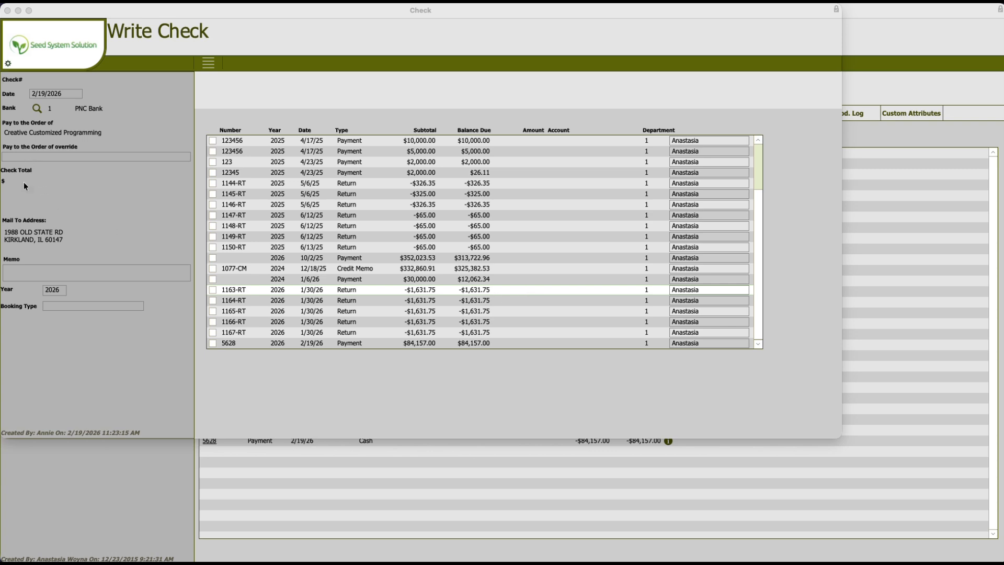
{"action": "left_click", "coordinate": [531, 290]}
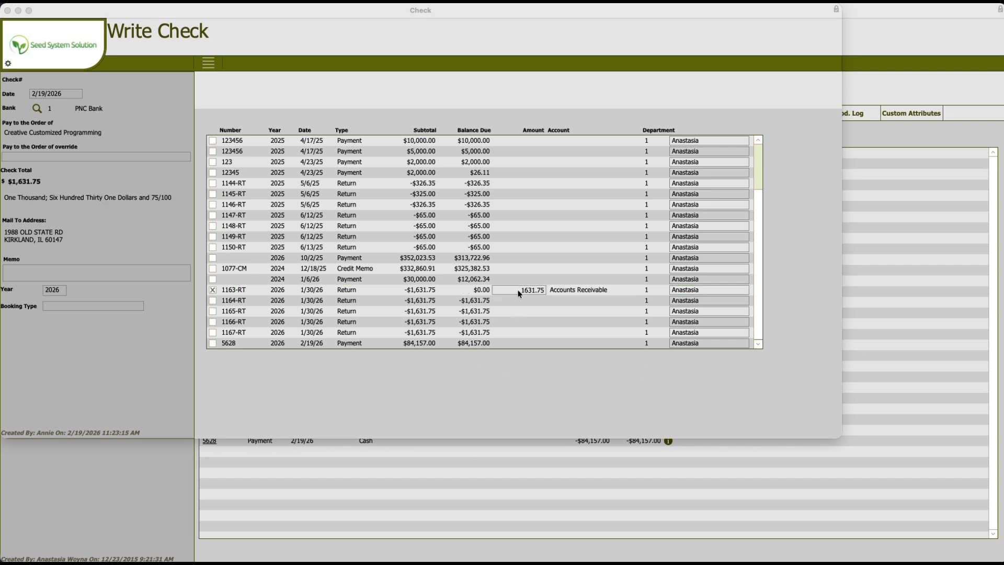
Set the amount paid on return 1163-RT to 1631.
{"action": "left_click", "coordinate": [516, 290]}
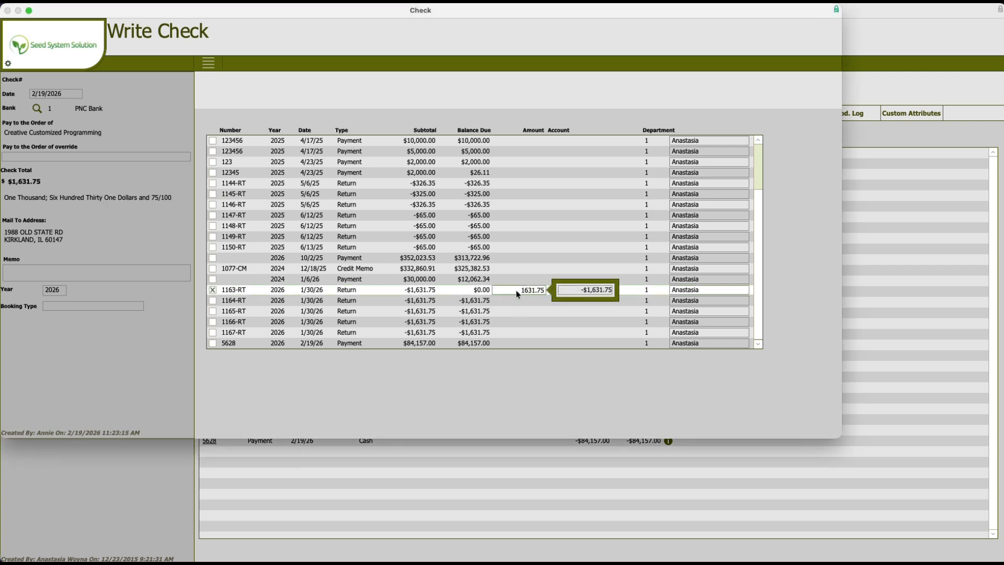
{"action": "left_click", "coordinate": [612, 295]}
{"action": "left_click", "coordinate": [685, 291]}
{"action": "left_click", "coordinate": [36, 187]}
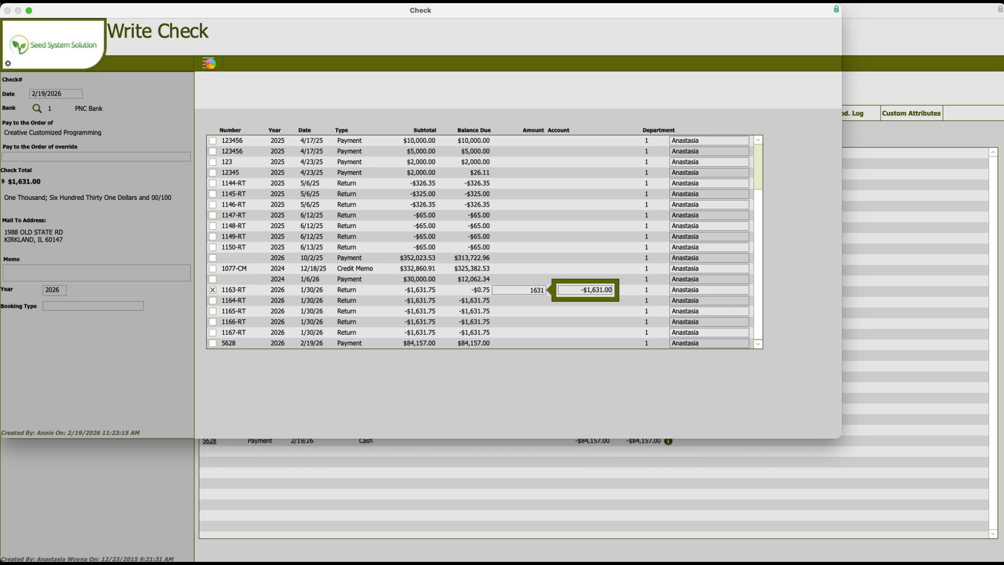
Assign check number 3124 to the check, marking it as printed, and close the check.
{"action": "left_click", "coordinate": [209, 64]}
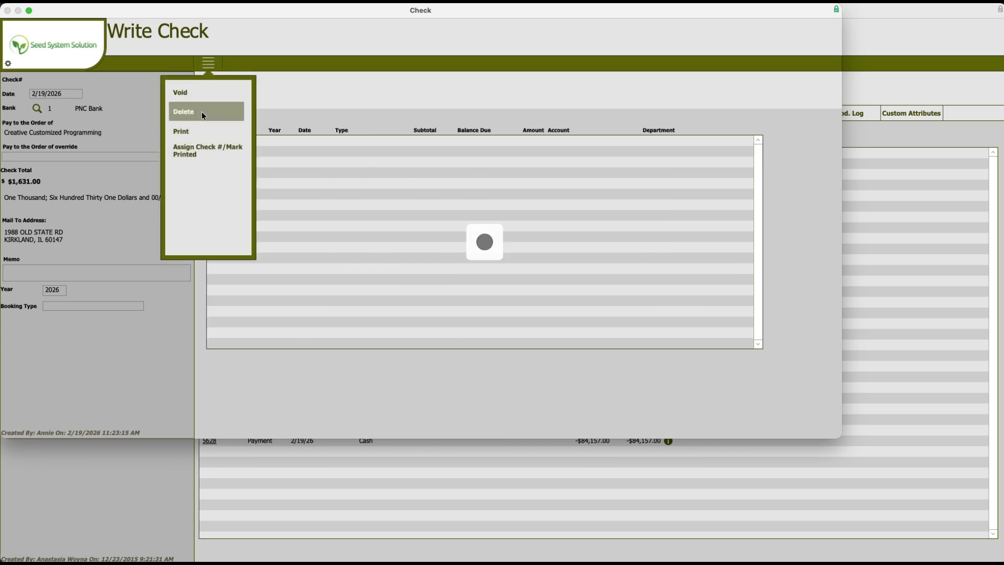
{"action": "left_click", "coordinate": [202, 156]}
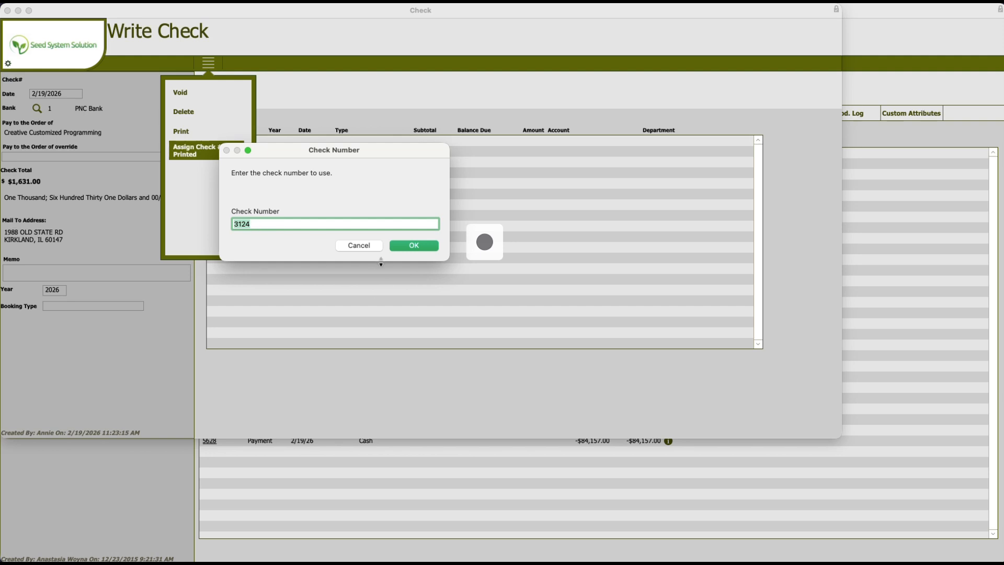
{"action": "left_click", "coordinate": [421, 247]}
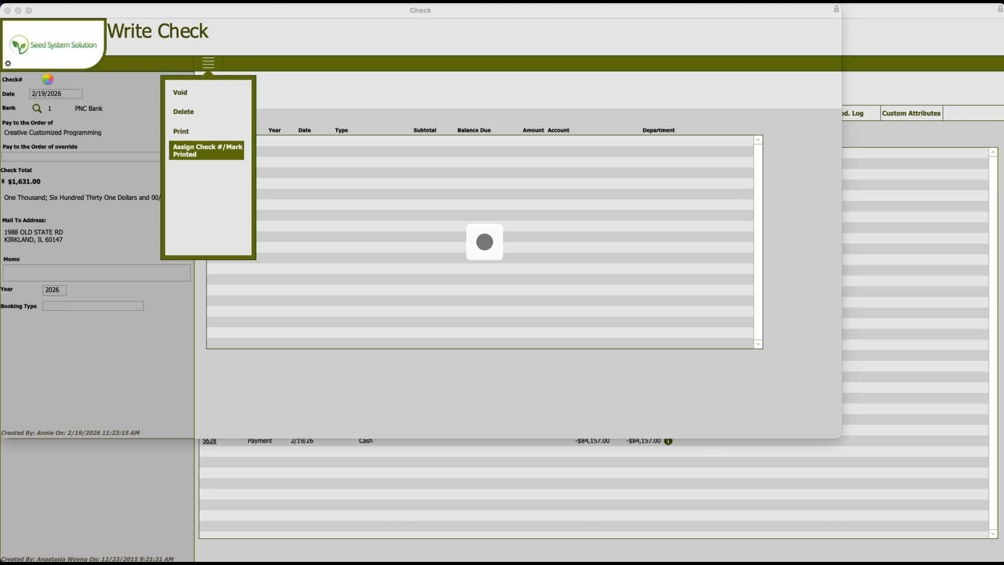
{"action": "left_click", "coordinate": [60, 83]}
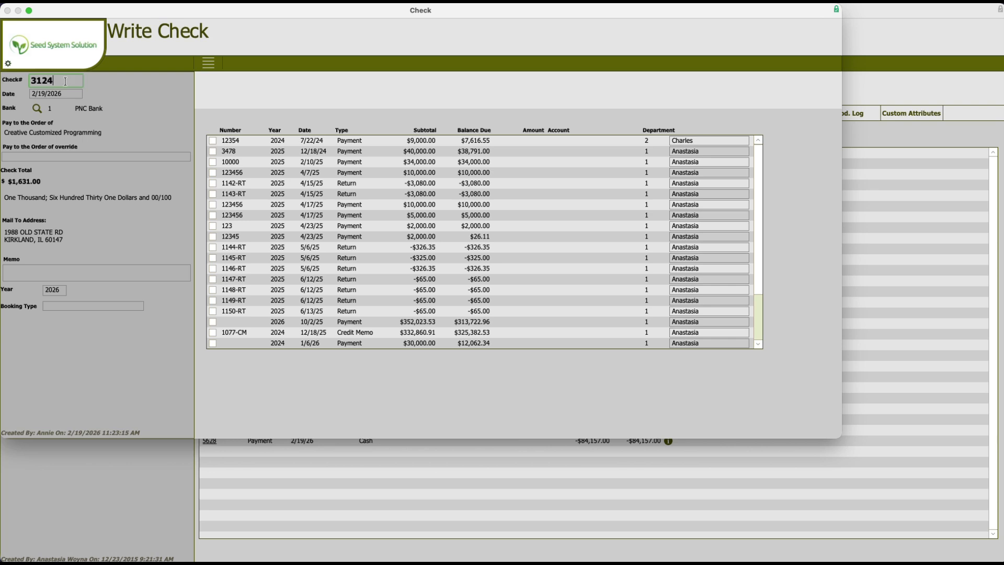
{"action": "left_click", "coordinate": [137, 85]}
{"action": "left_click", "coordinate": [68, 47]}
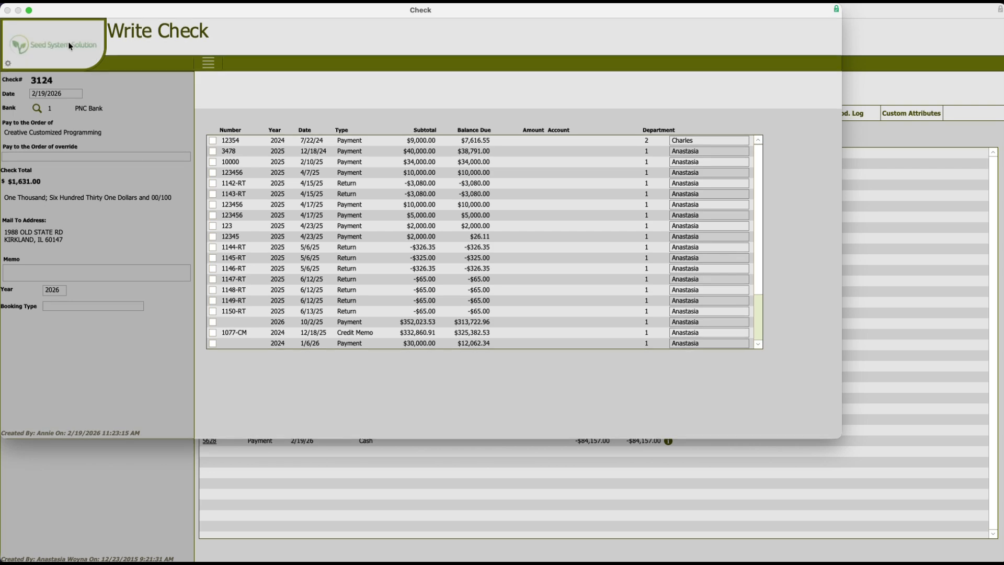